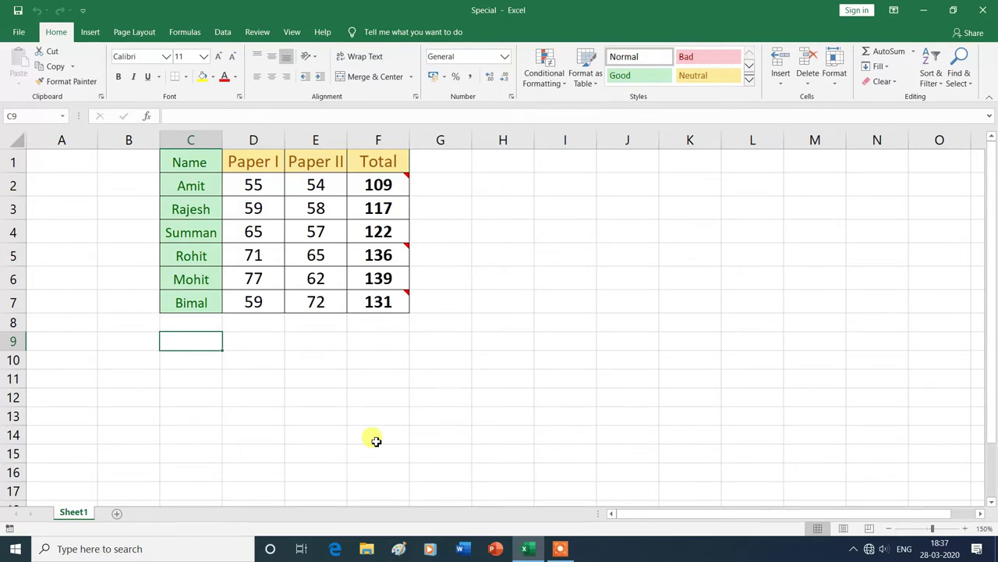
- Select the marks table C1:F7 and copy it
click(323, 356)
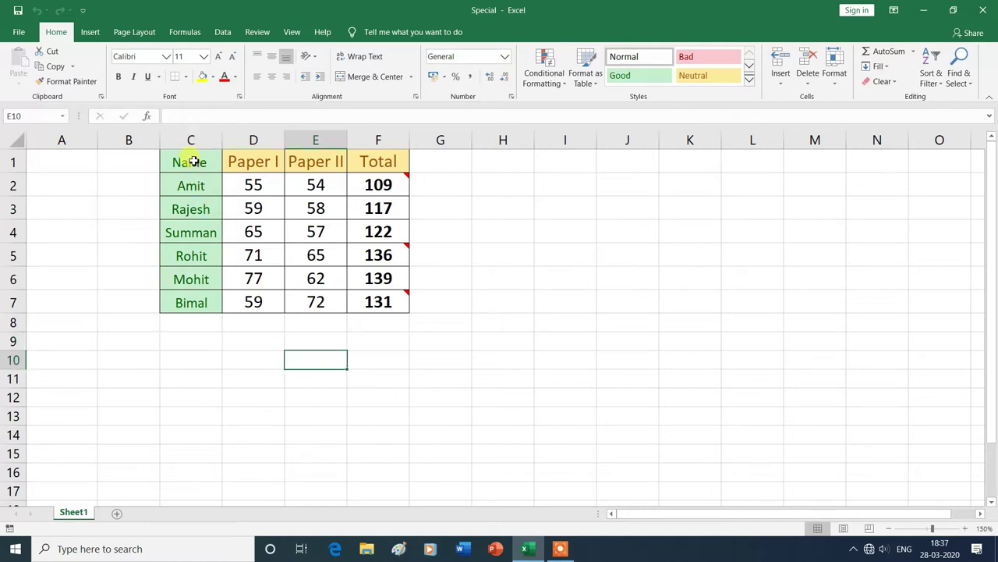
drag(193, 161, 364, 303)
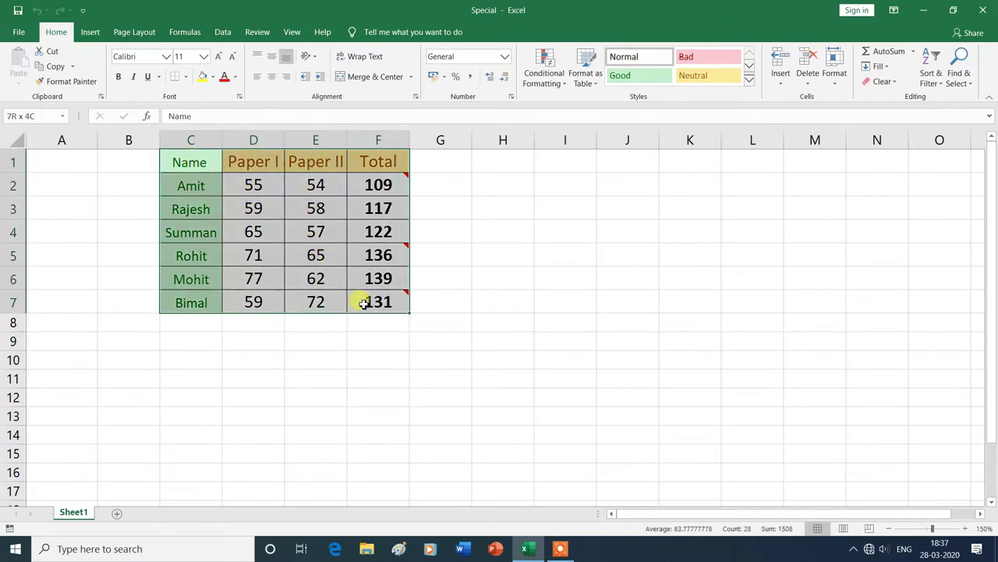
drag(367, 305, 364, 304)
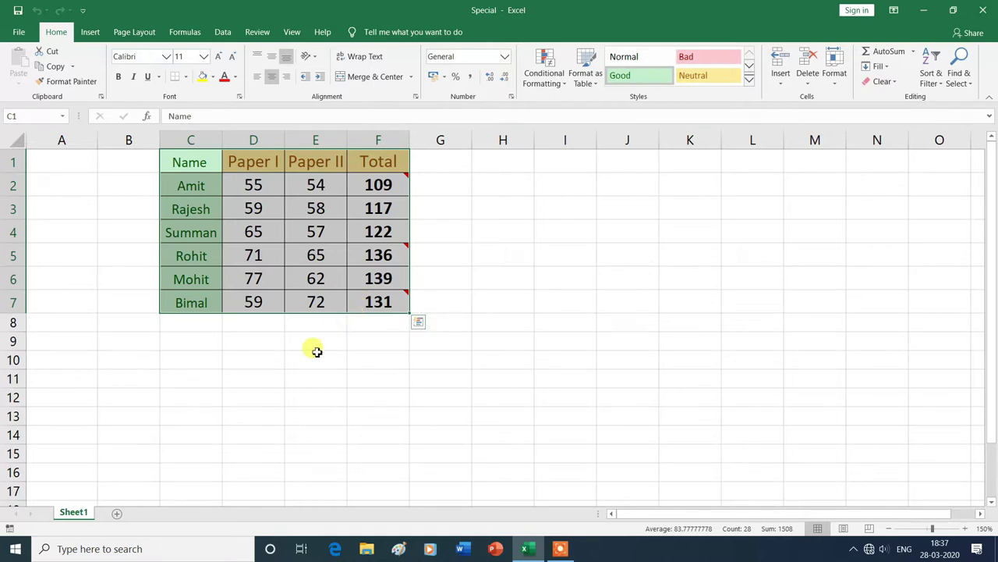
click(60, 70)
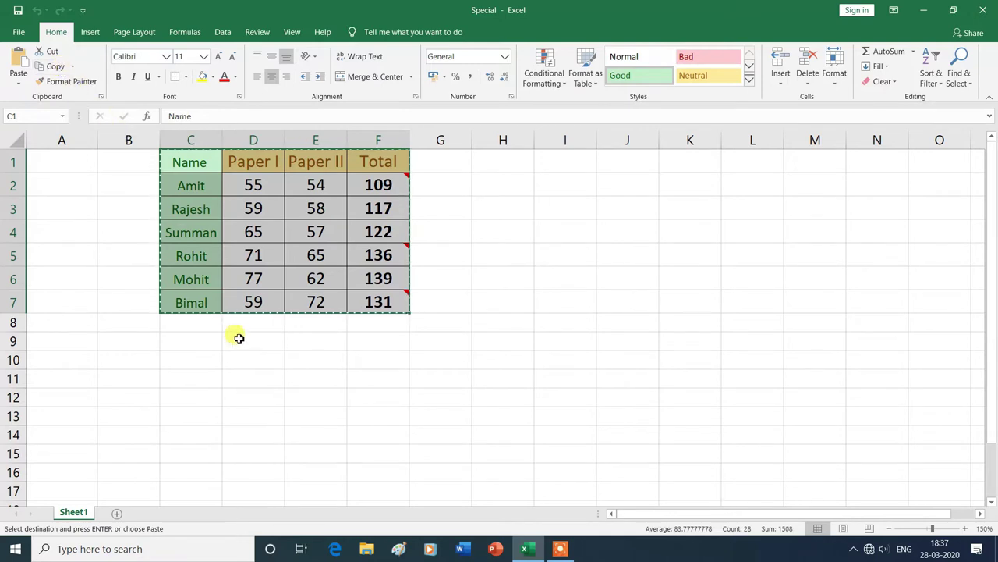
- Choose cell C9 as the destination and bring up Paste Special
click(189, 343)
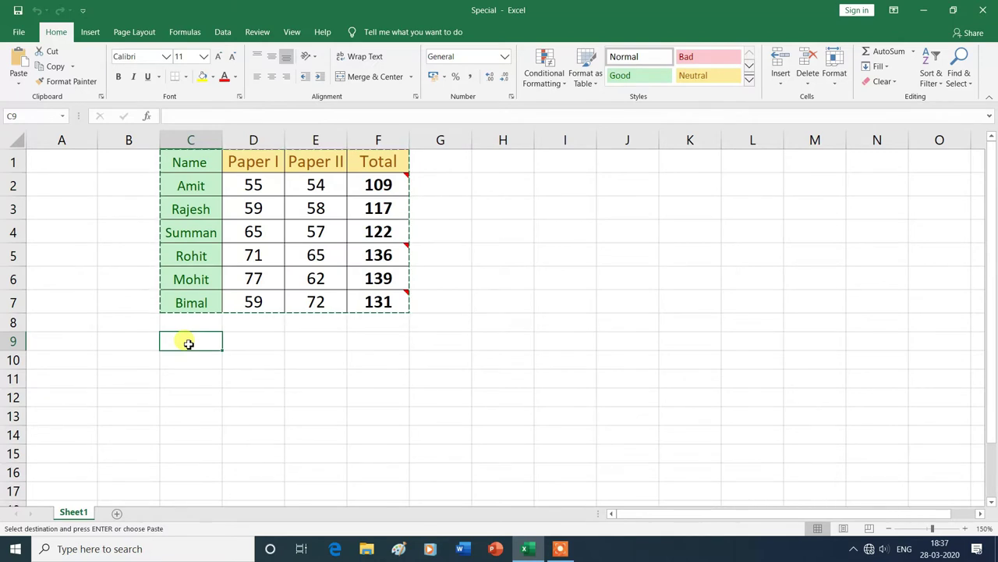
click(19, 87)
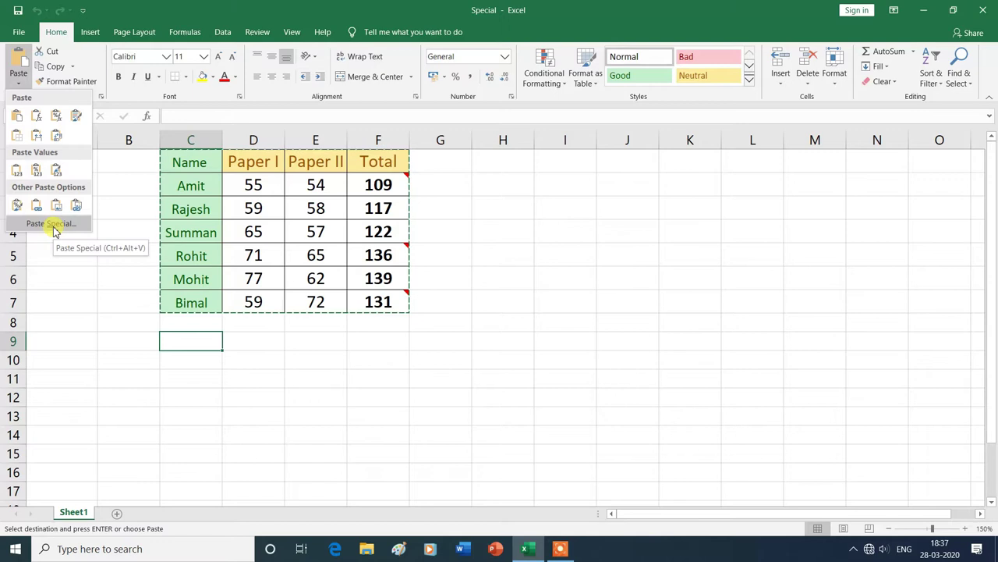
click(52, 224)
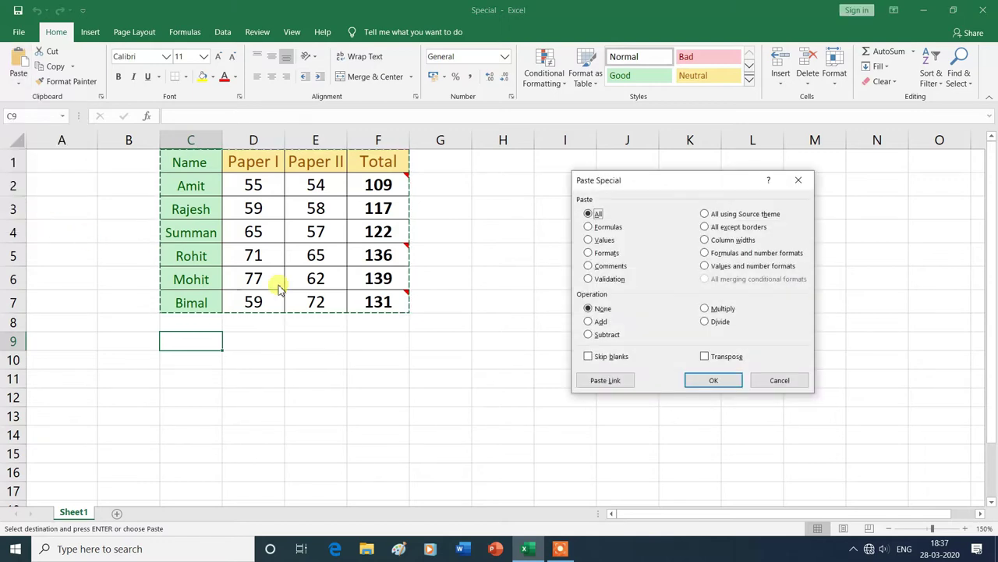
- Paste the table at C9 with 'All using Source theme', then undo that paste
click(597, 214)
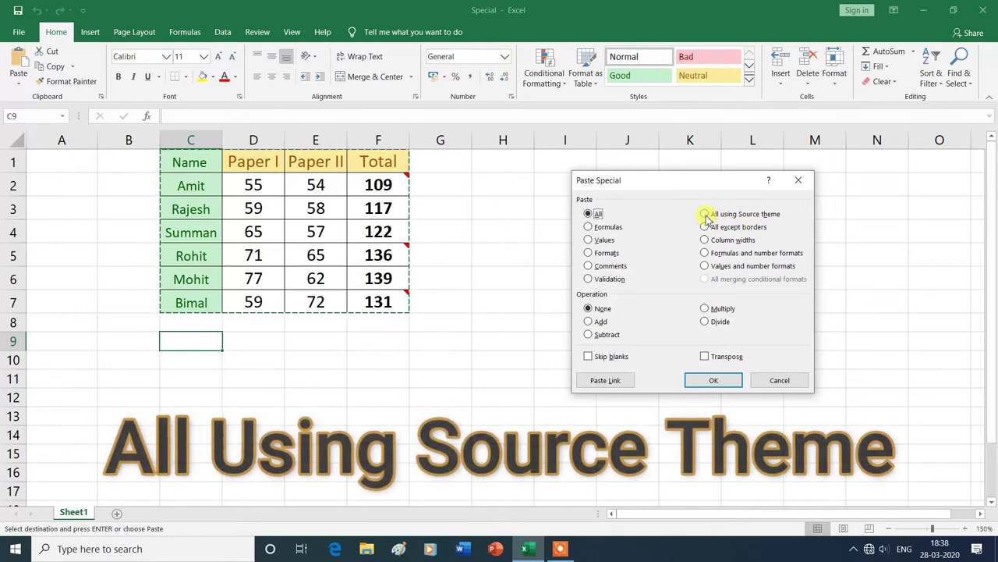
click(706, 214)
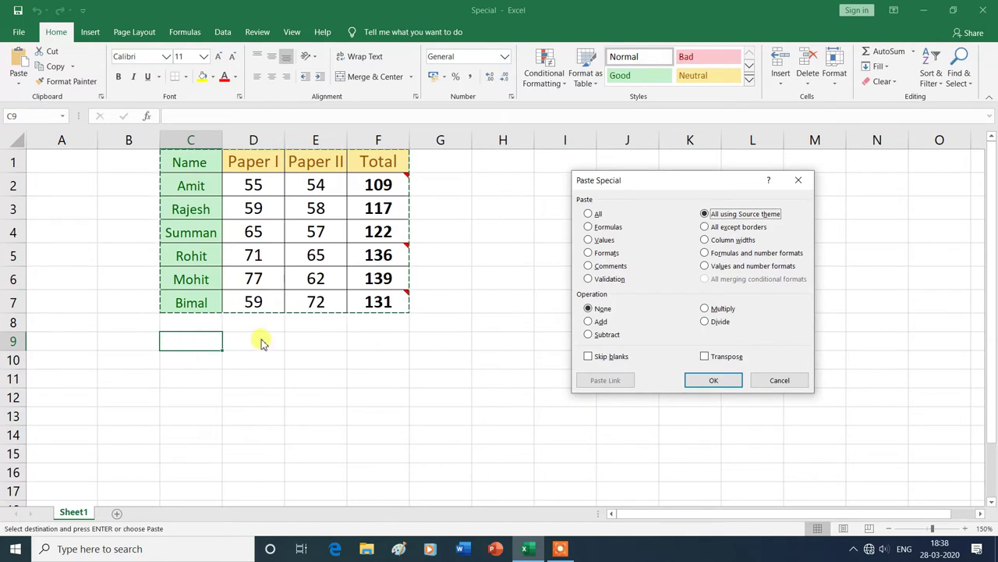
click(713, 380)
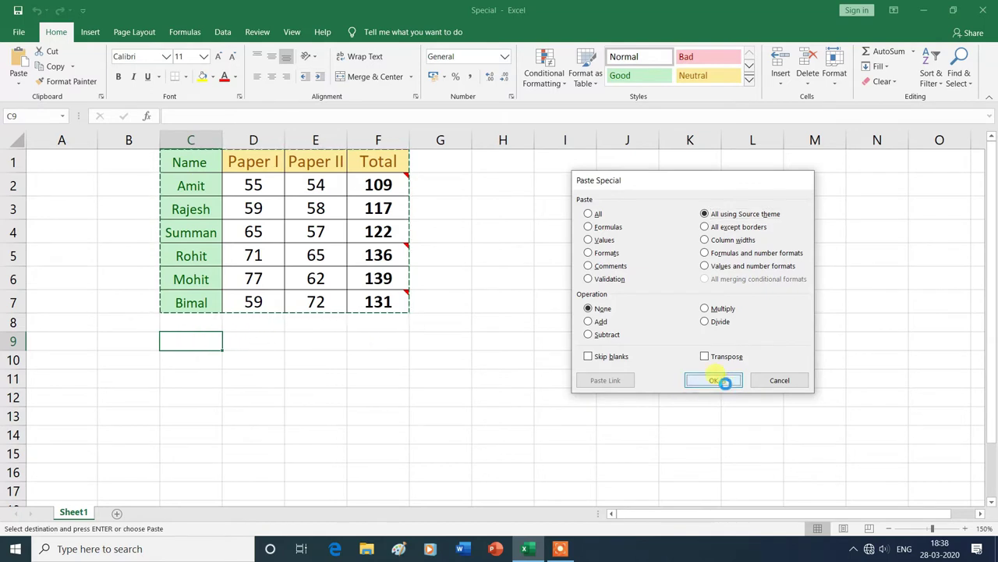
click(471, 382)
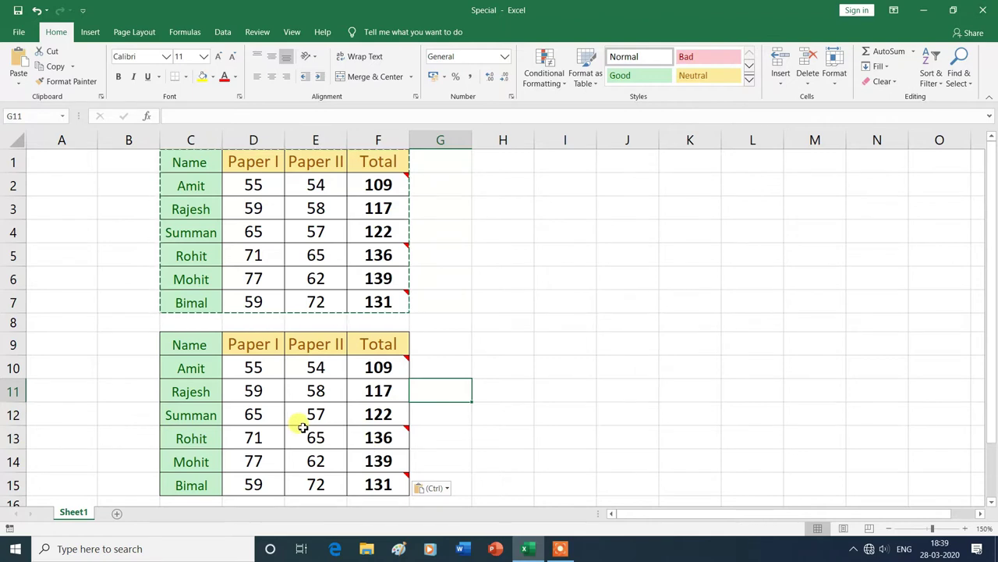
key(ctrl+z)
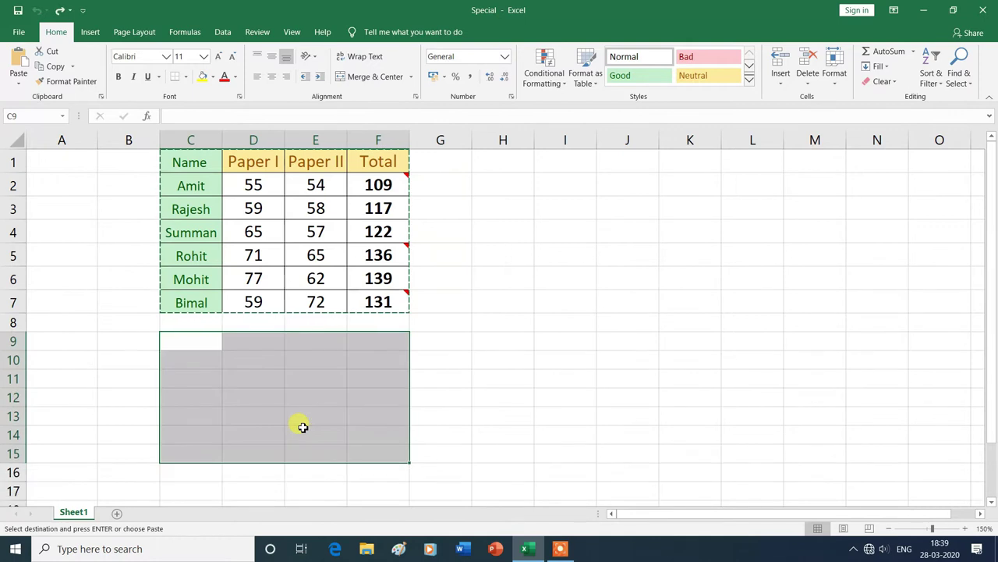
click(356, 378)
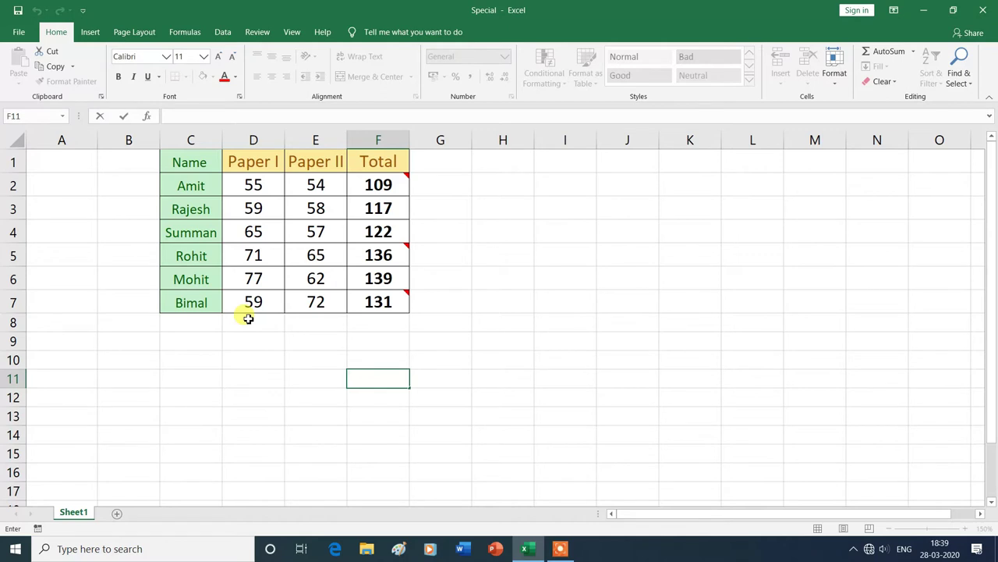
drag(195, 161, 364, 293)
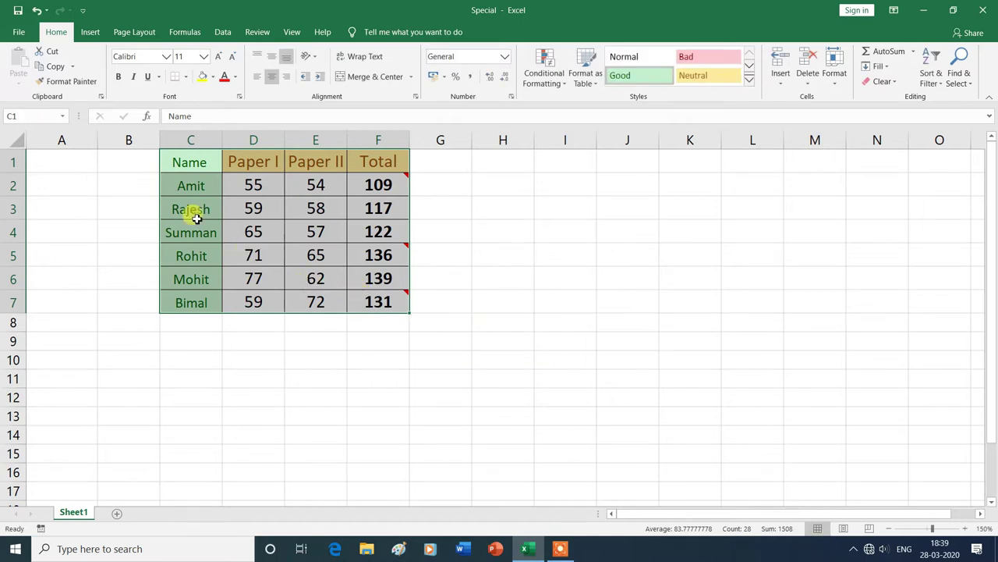
click(54, 69)
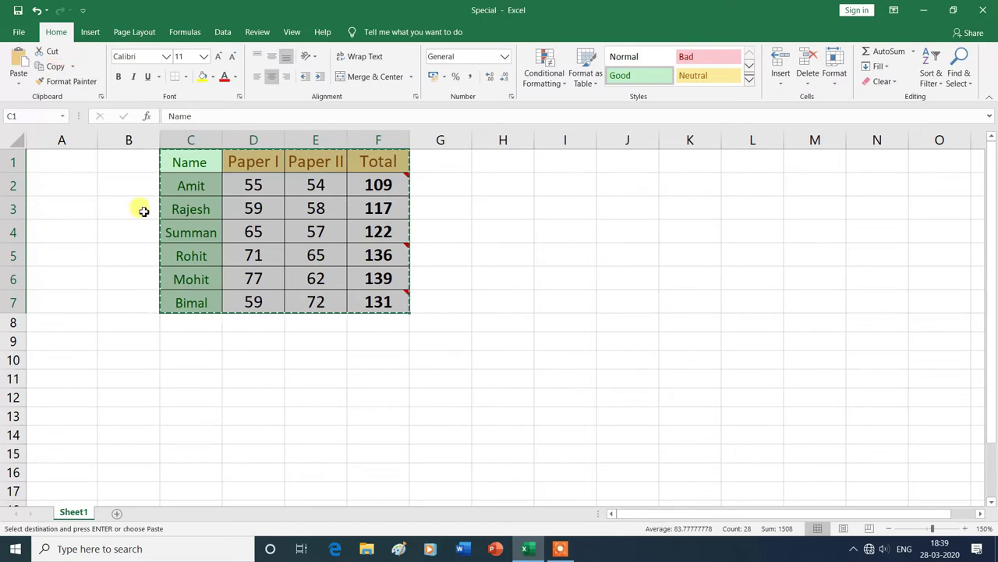
click(193, 341)
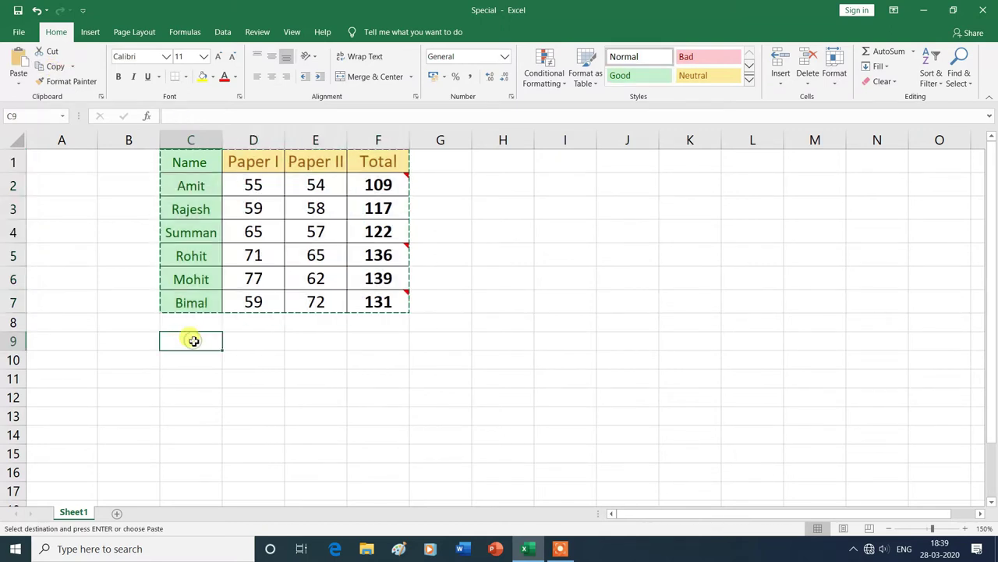
click(20, 86)
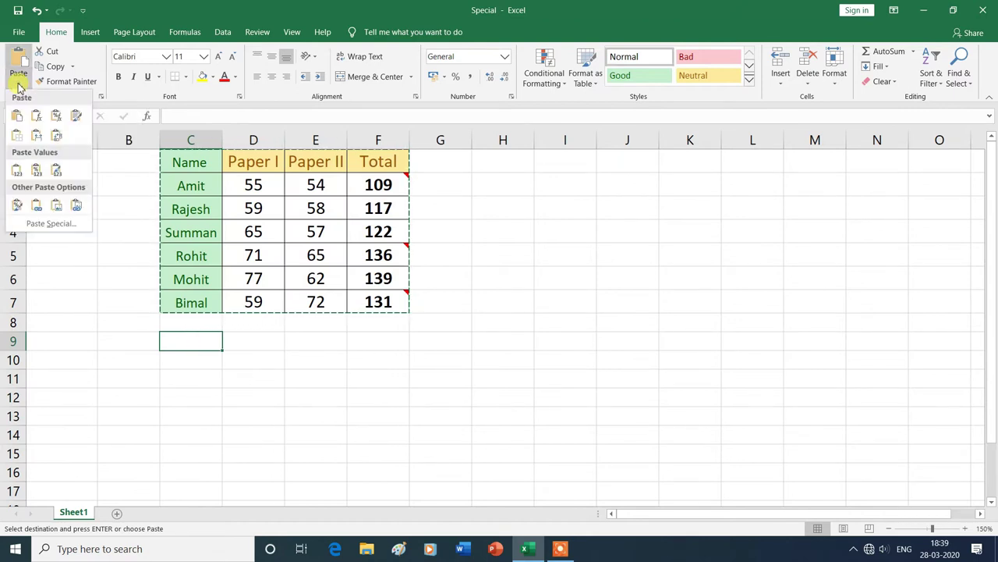
click(53, 224)
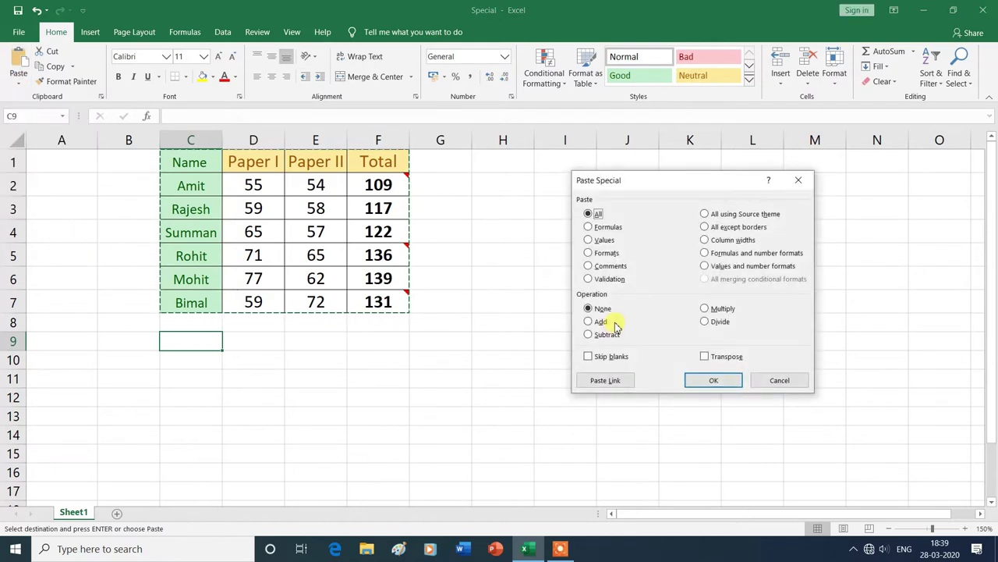
click(705, 227)
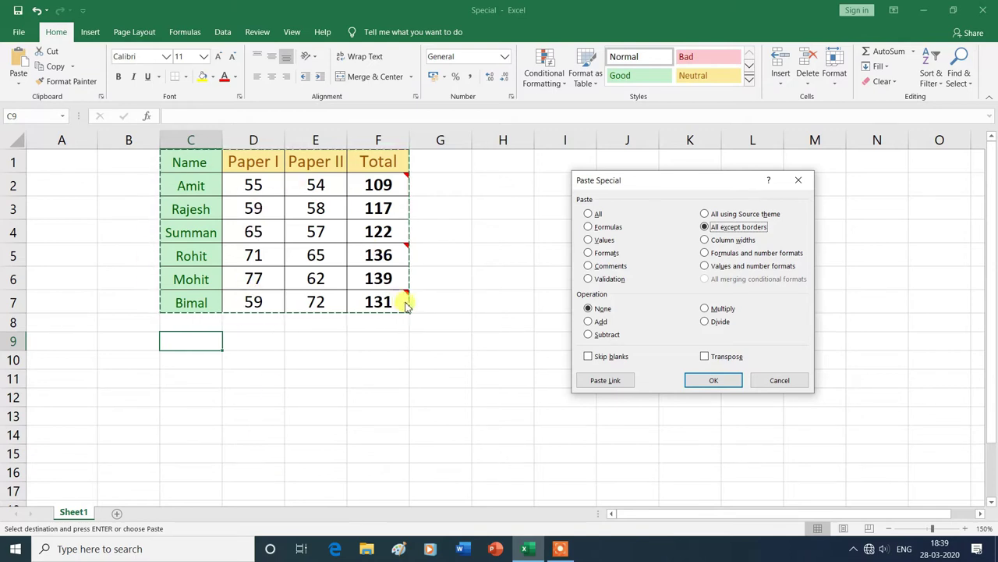
click(780, 381)
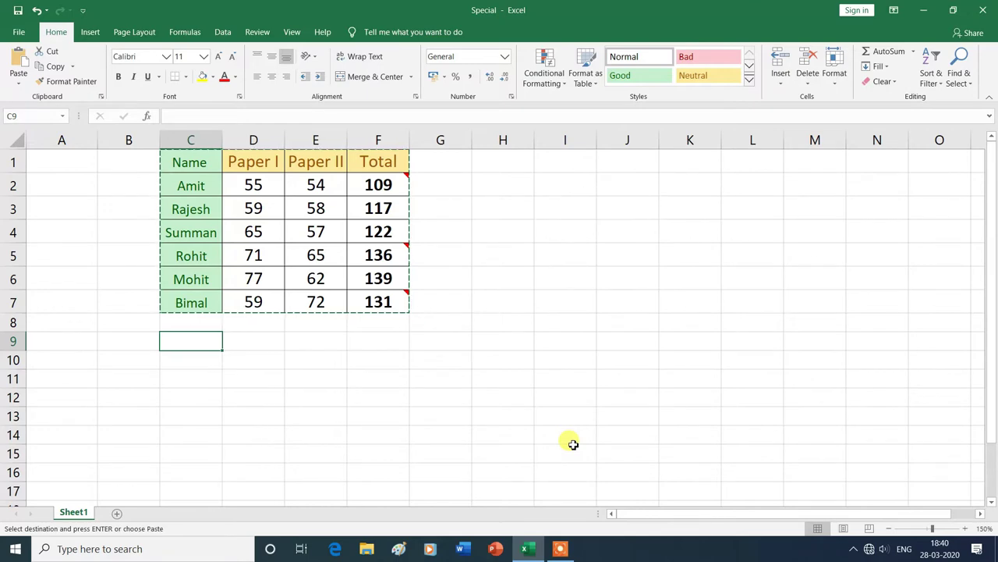
key(ctrl+F2)
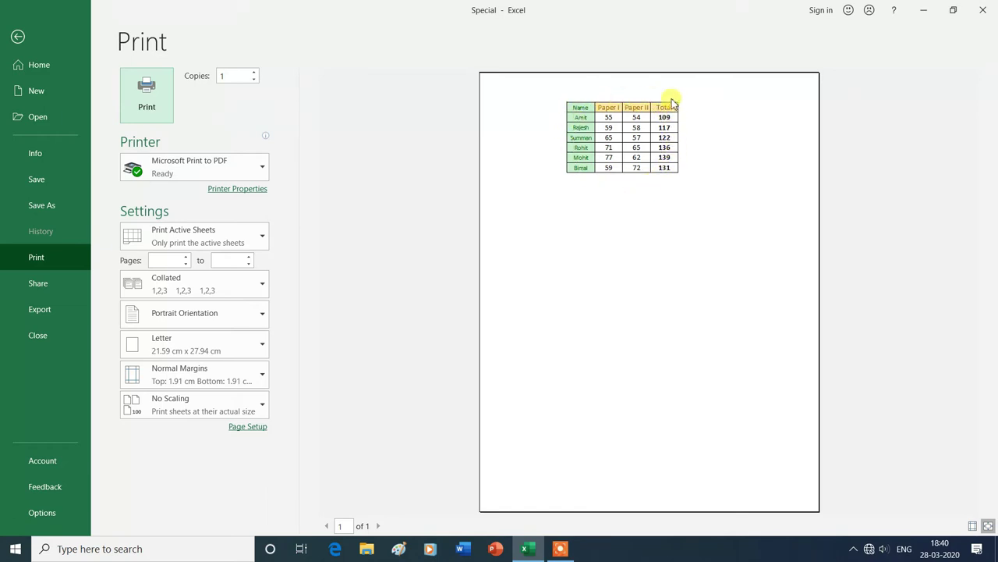
click(19, 36)
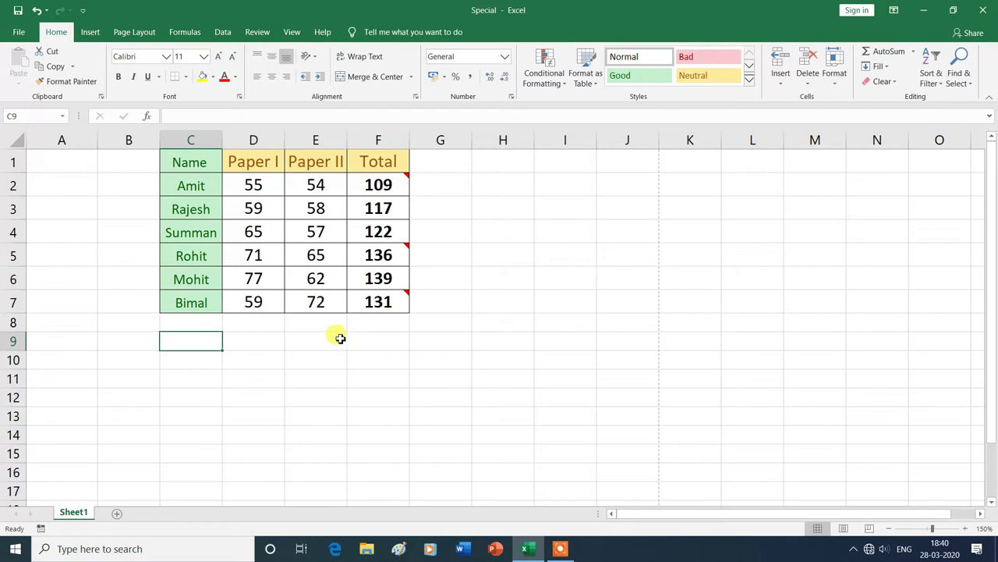
- Copy the marks table C1:F7 and pick C9 as the paste destination
drag(190, 162, 368, 310)
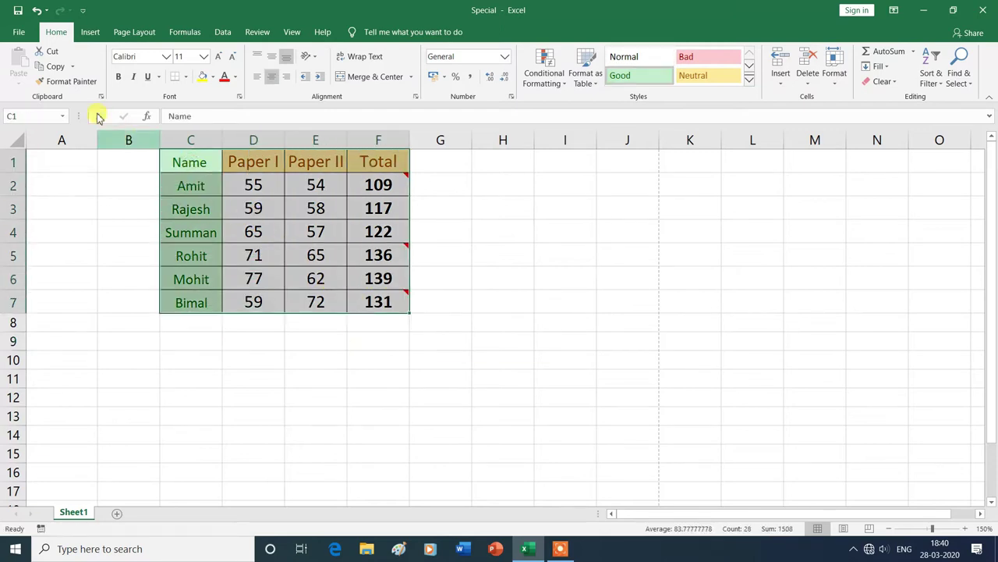
click(56, 67)
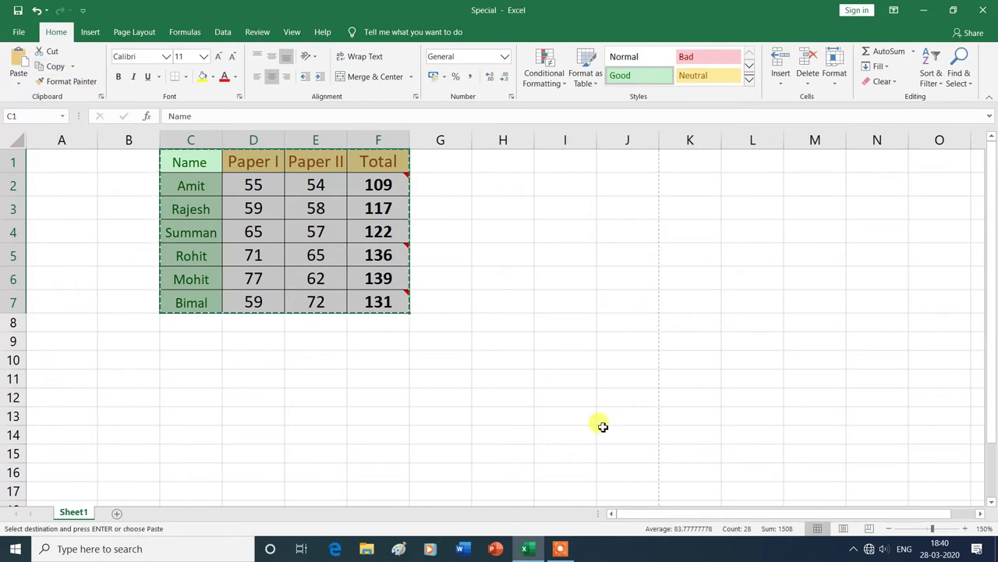
click(191, 346)
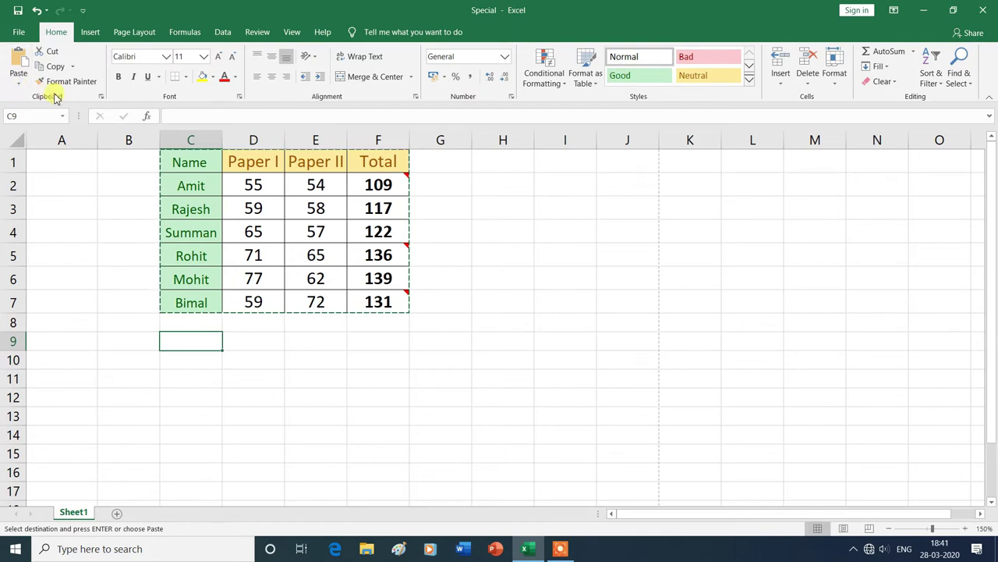
- Paste it using Paste Special 'All except borders' and check the print preview
click(16, 86)
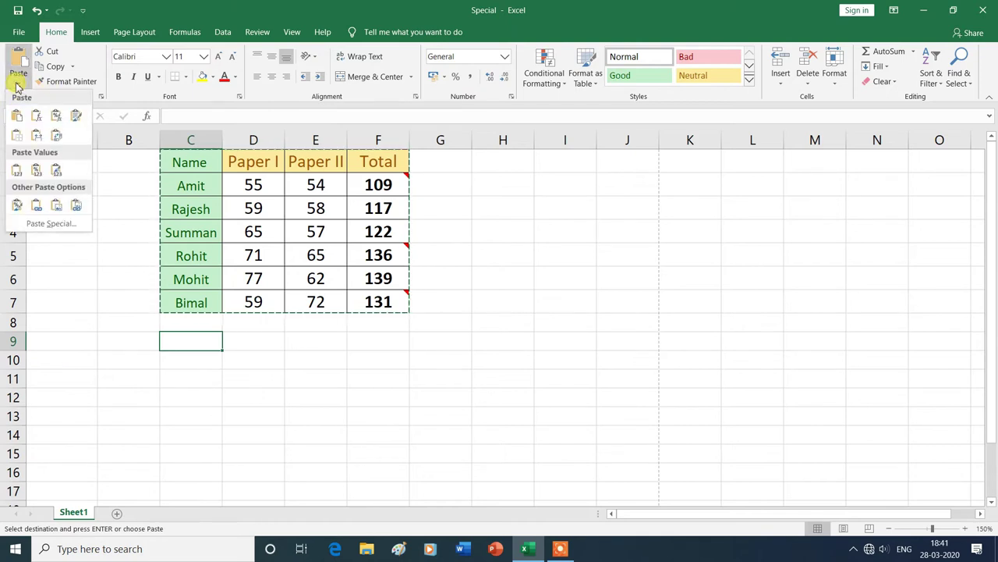
click(48, 224)
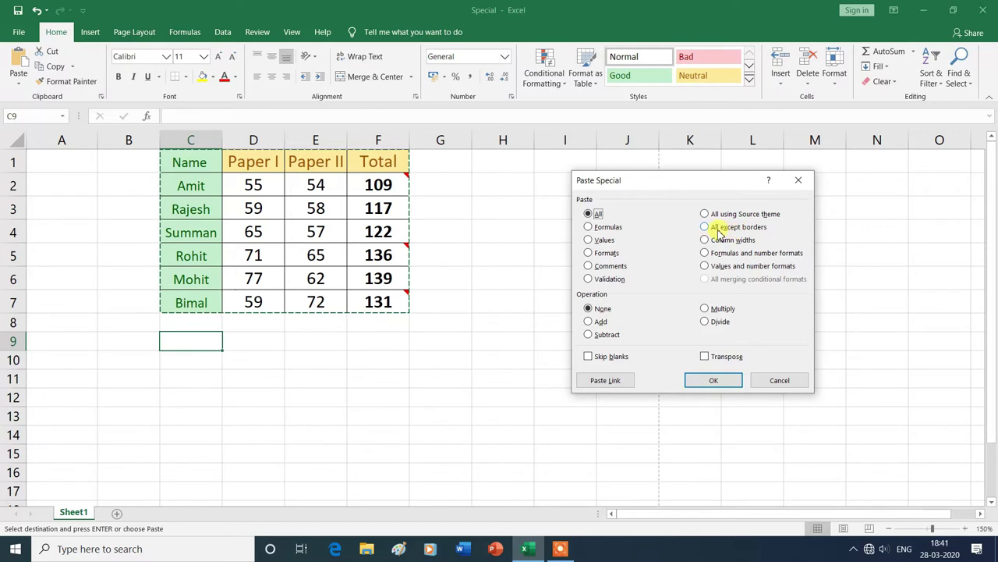
click(714, 382)
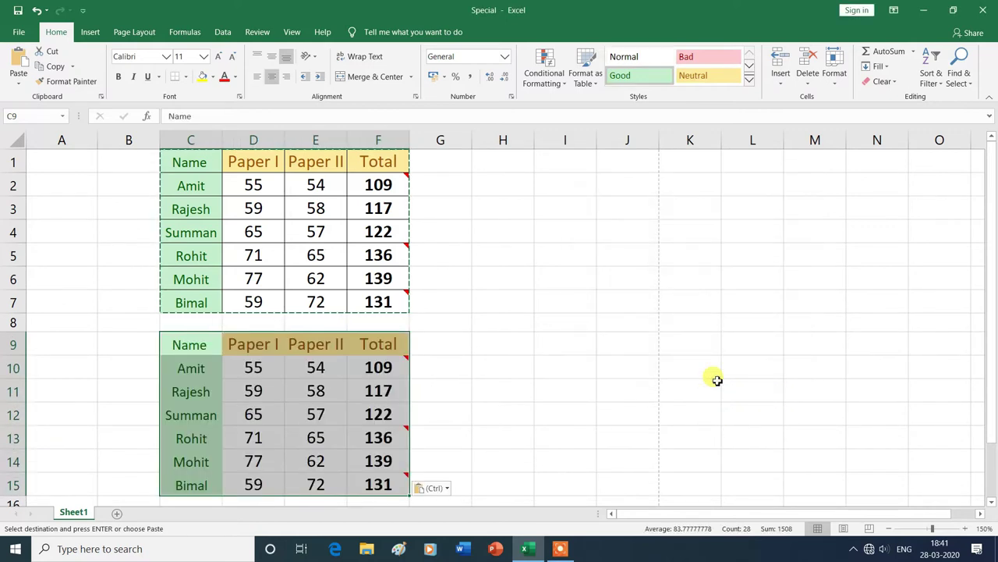
click(503, 399)
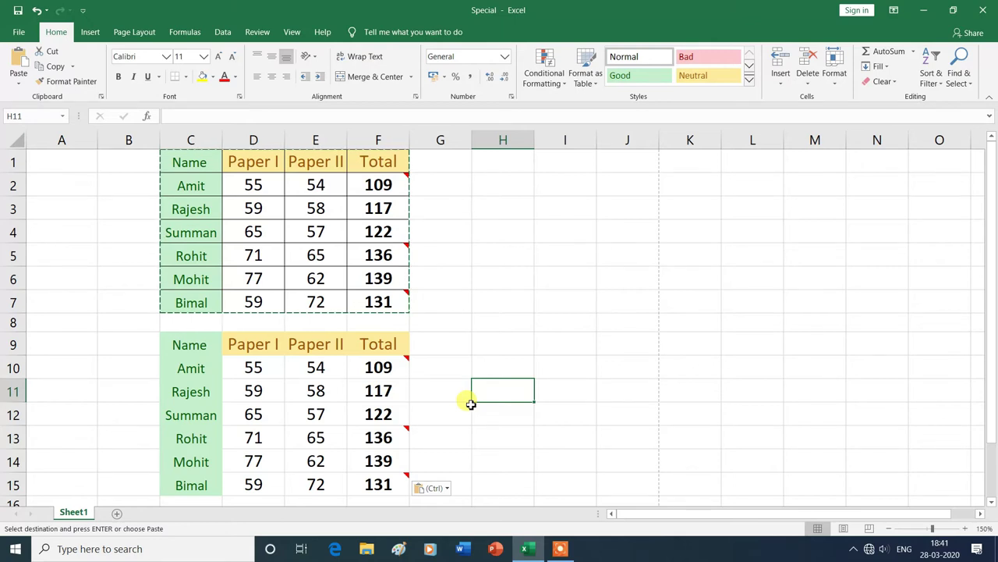
key(ctrl+p)
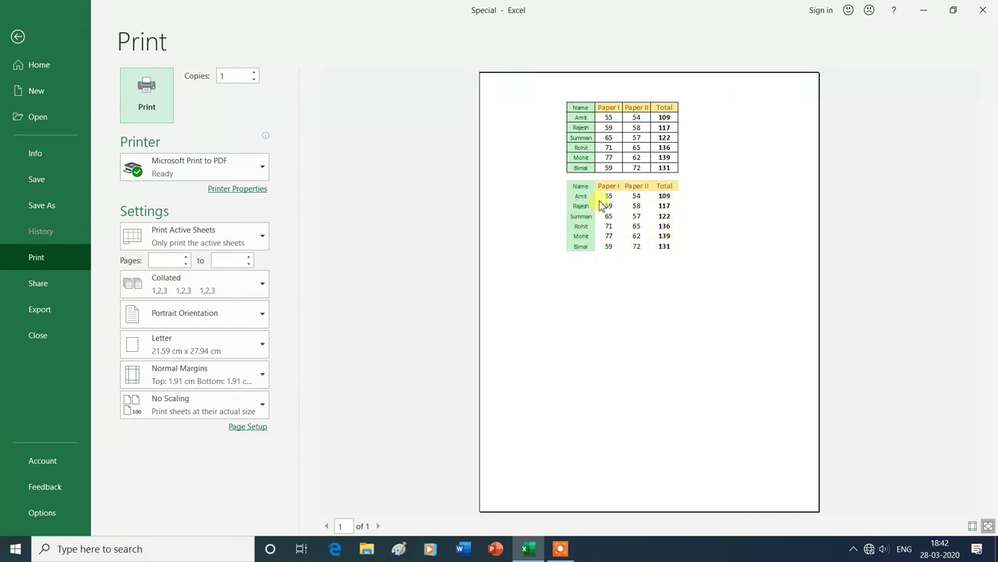
- Leave the print preview and select cell C9 on the worksheet
click(17, 37)
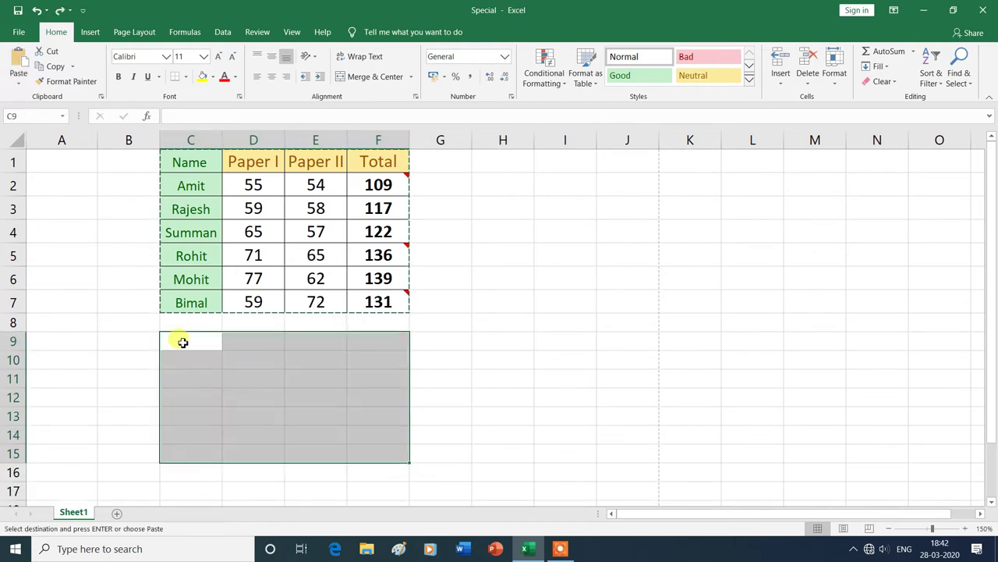
click(182, 340)
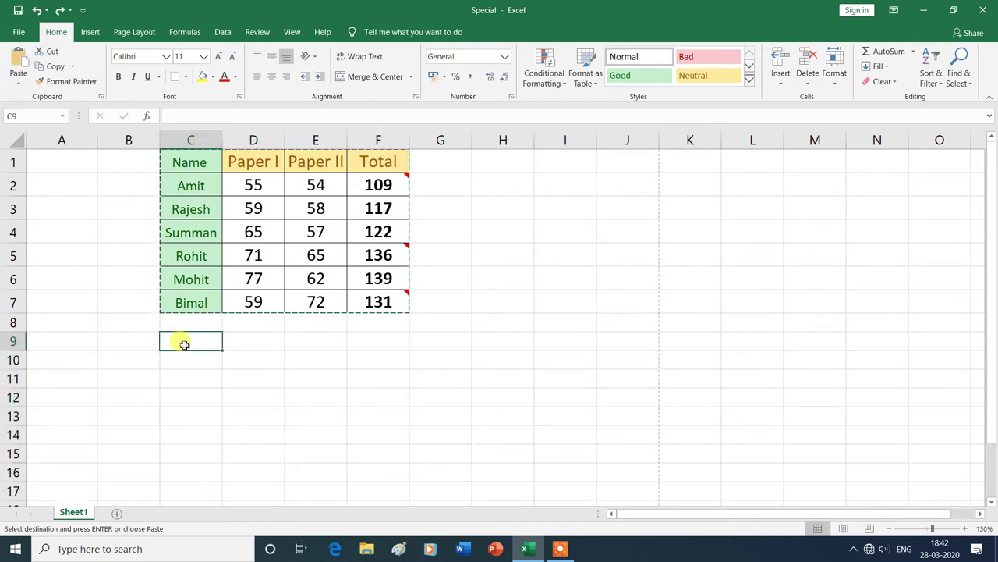
double_click(316, 359)
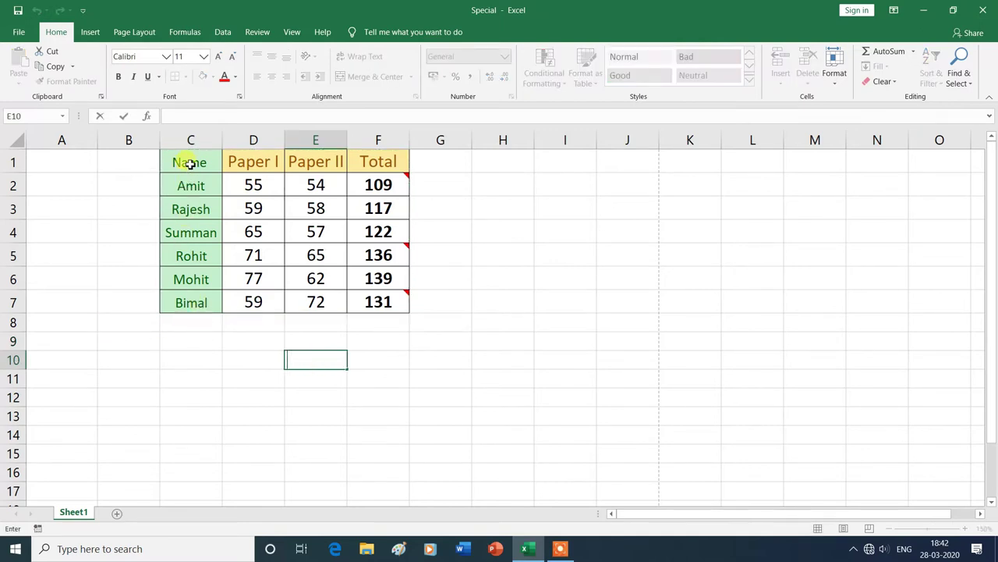
drag(181, 162, 352, 293)
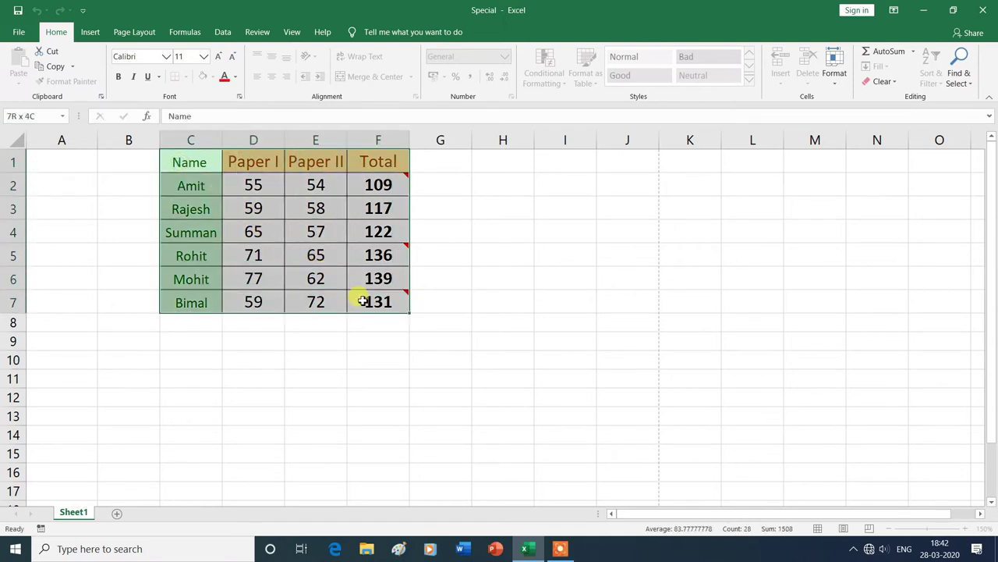
drag(352, 293, 357, 298)
click(58, 68)
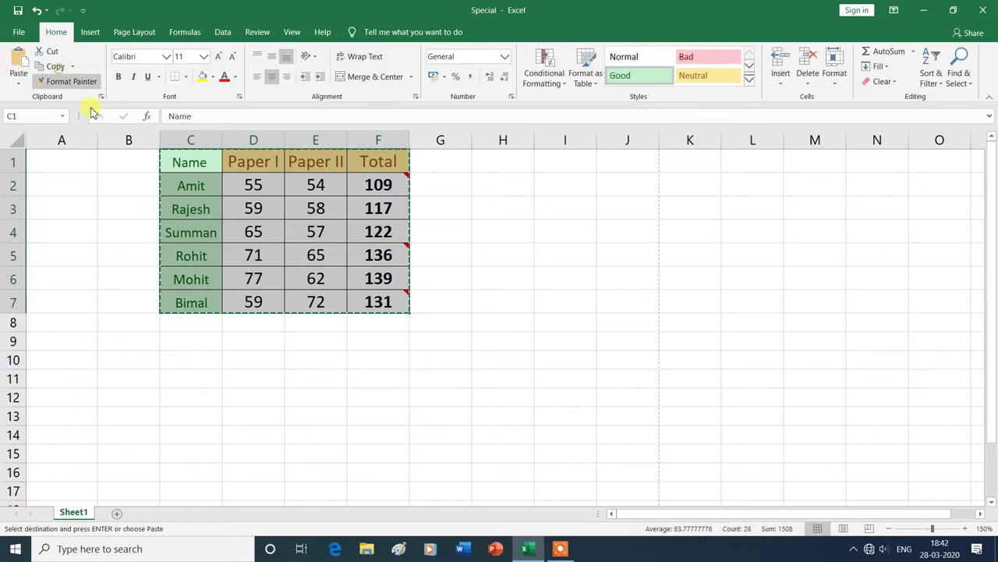
click(195, 345)
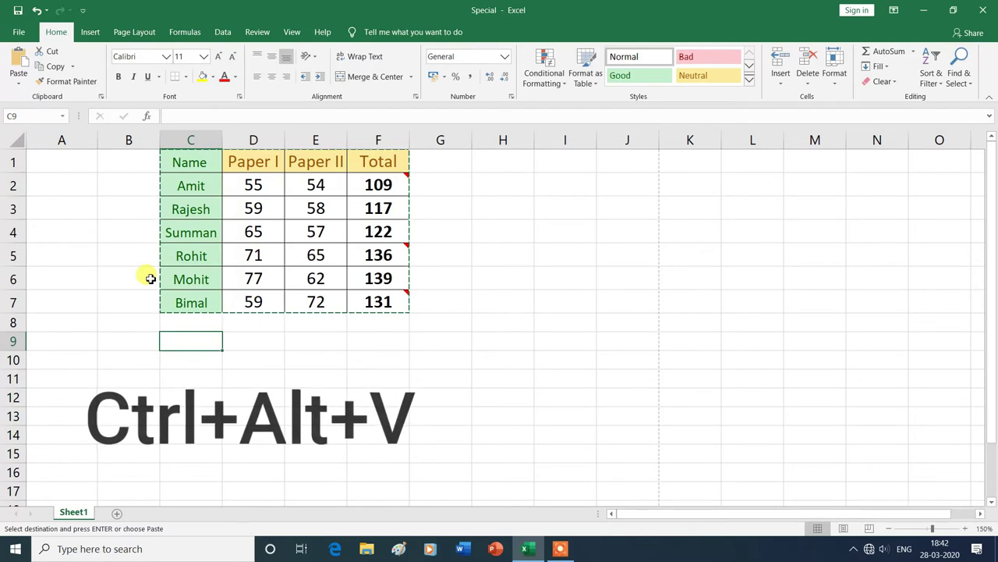
key(ctrl+alt+v)
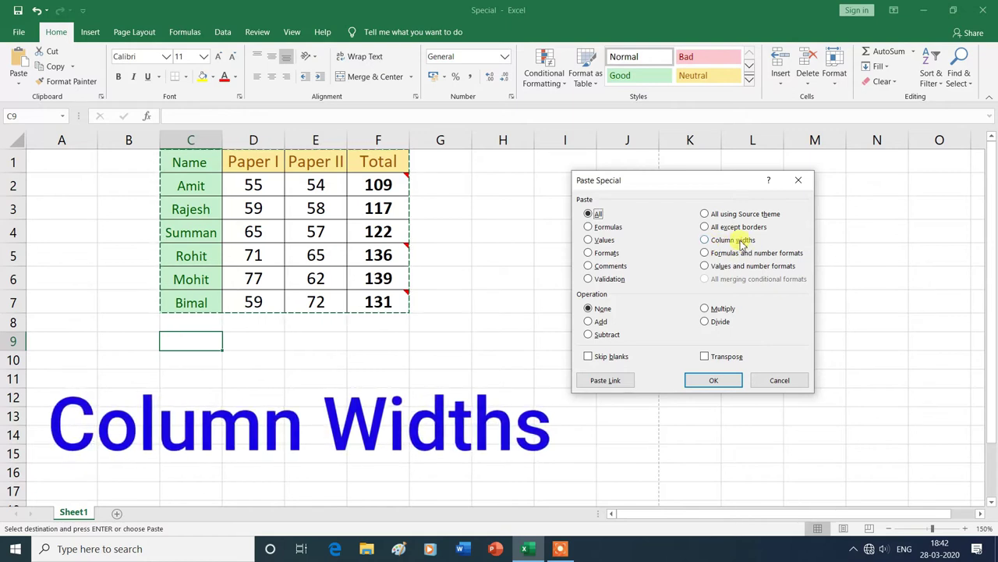
click(779, 380)
click(441, 255)
key(Escape)
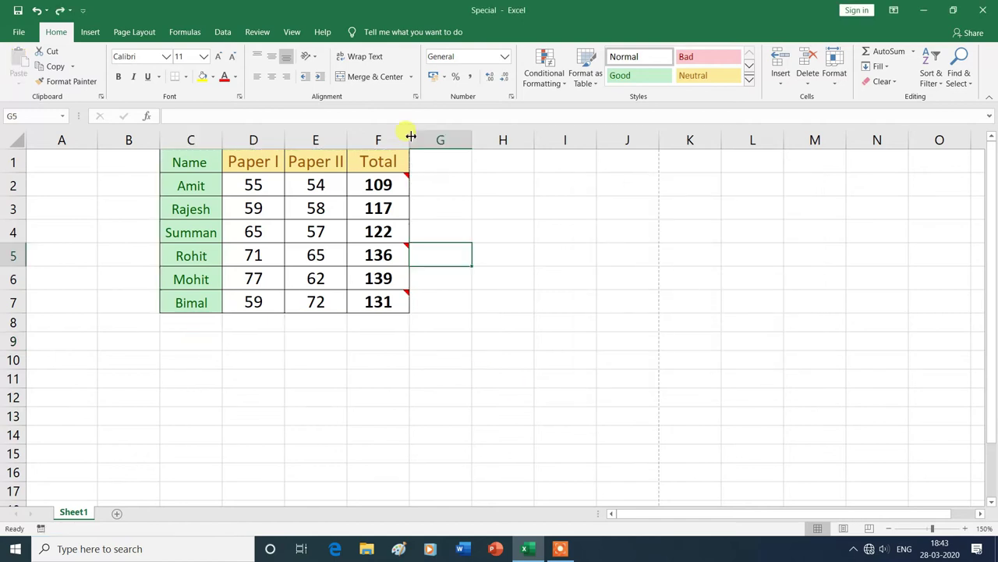
- Widen the Total column F considerably and narrow Paper II column E slightly
drag(410, 135, 476, 139)
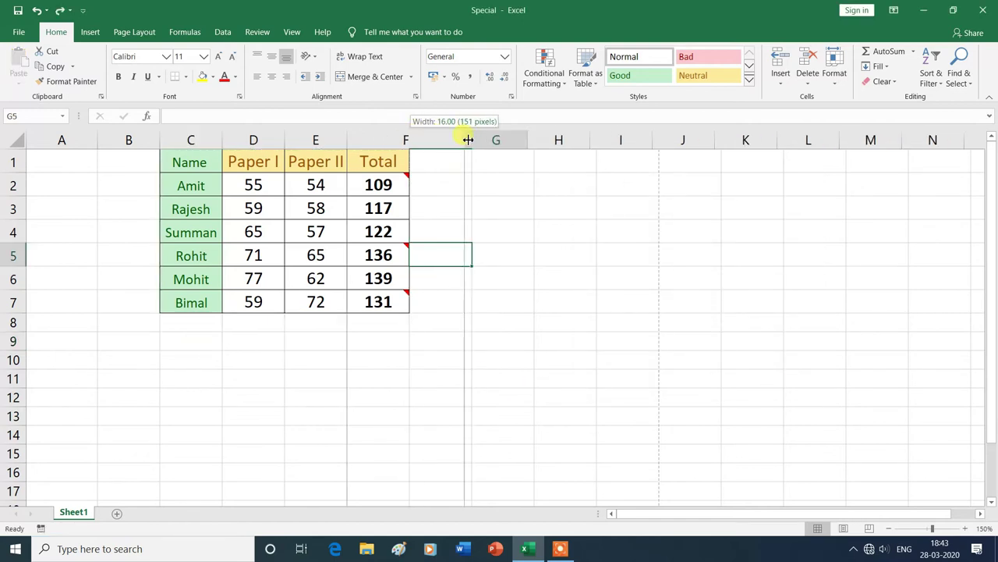
drag(476, 139, 477, 139)
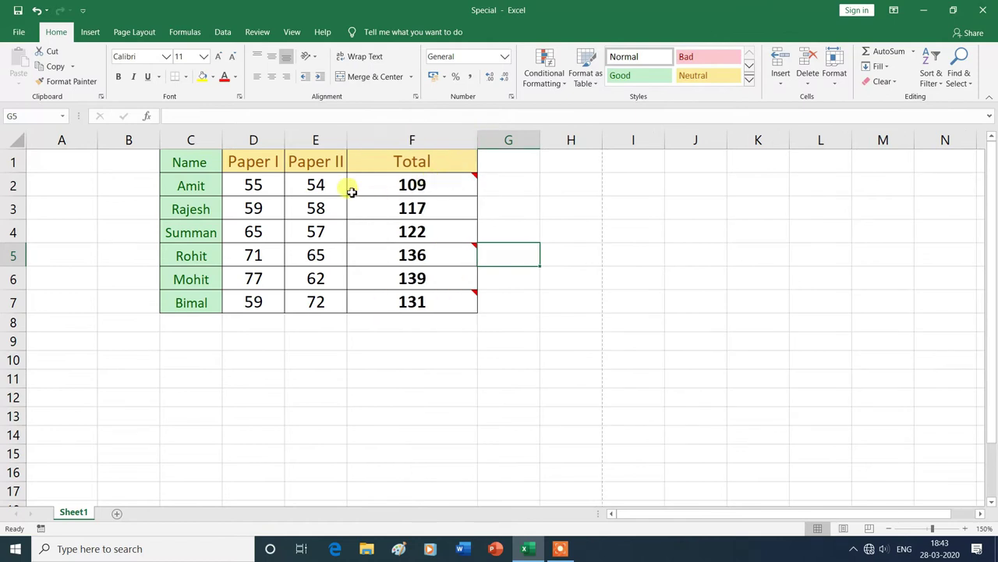
drag(346, 135, 337, 138)
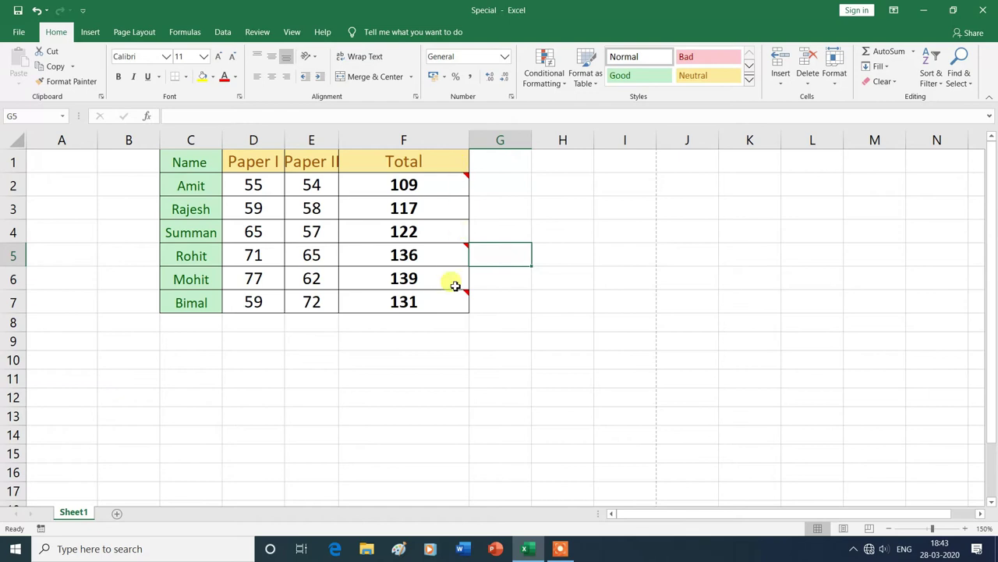
- Select and copy the marks table C1:F7
click(192, 161)
drag(214, 172, 404, 299)
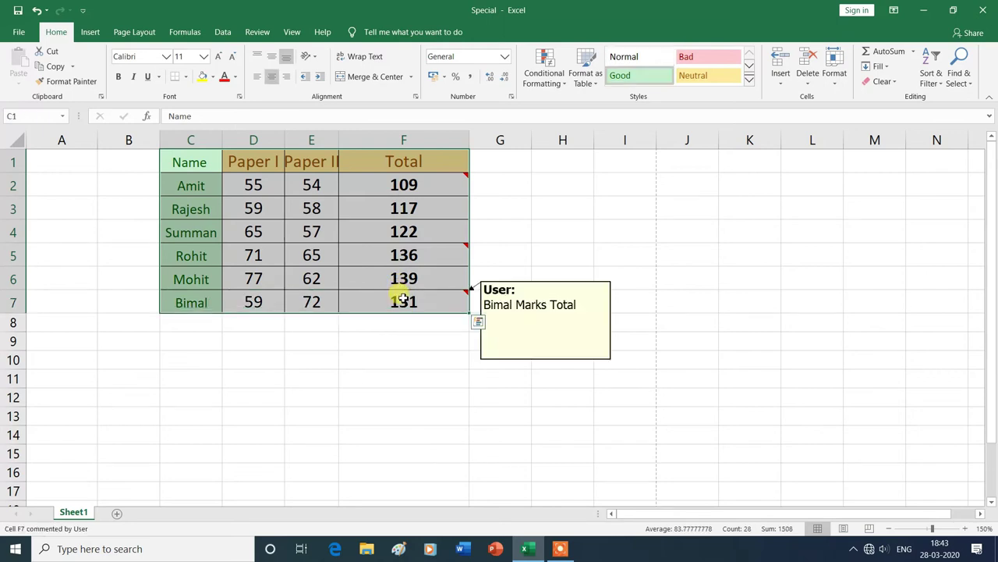
click(56, 67)
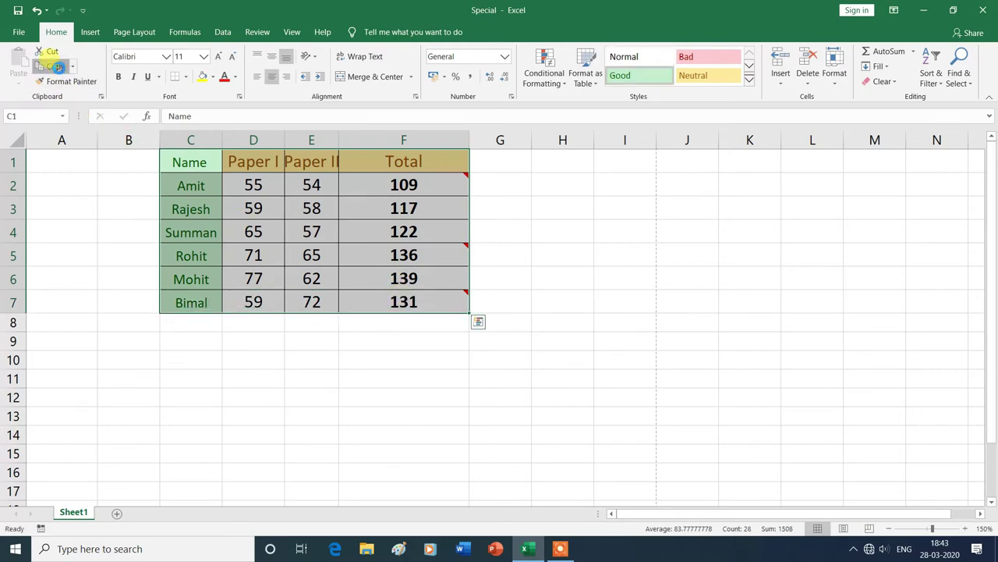
- Paste only column widths at J1, then undo the column width changes
click(696, 164)
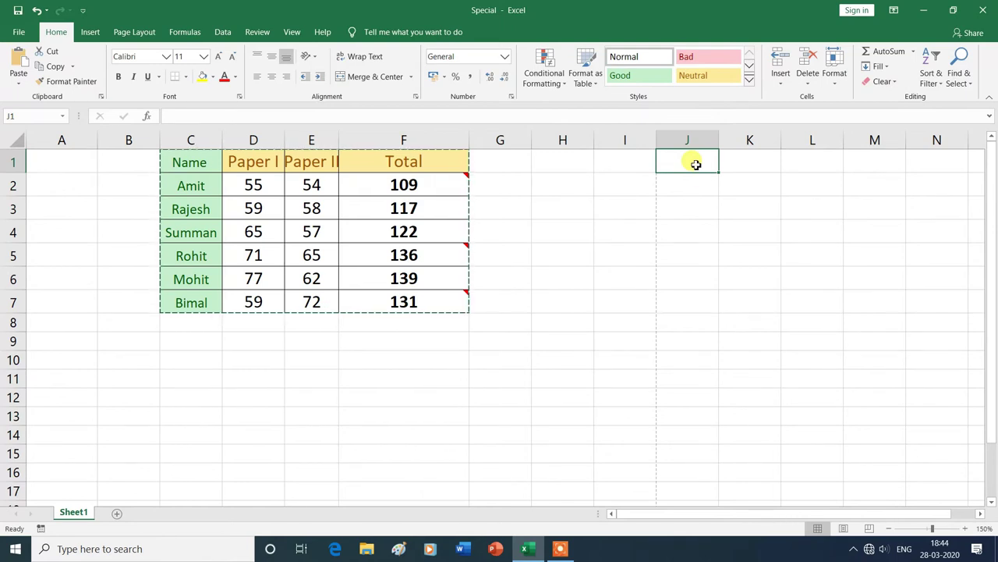
click(21, 82)
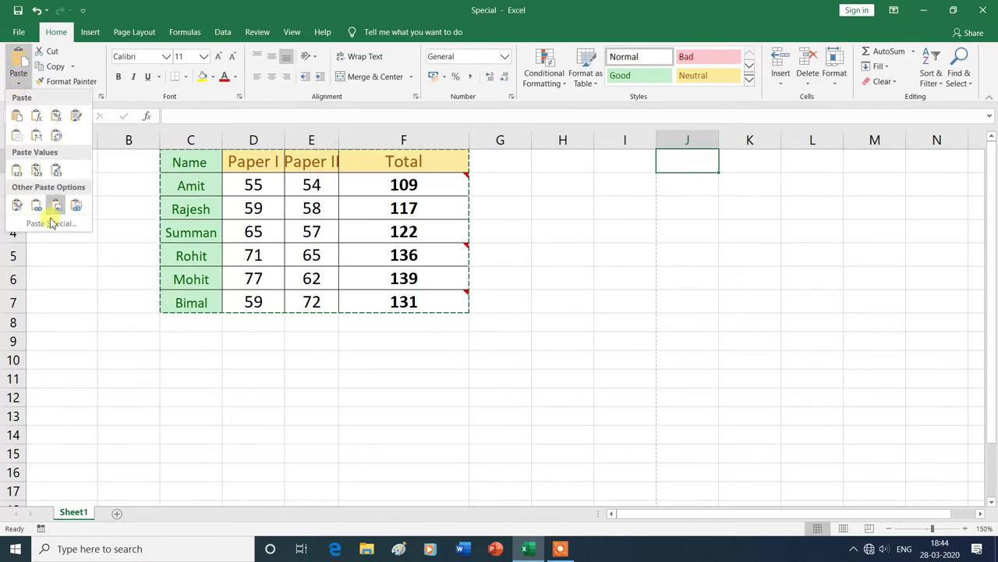
click(50, 223)
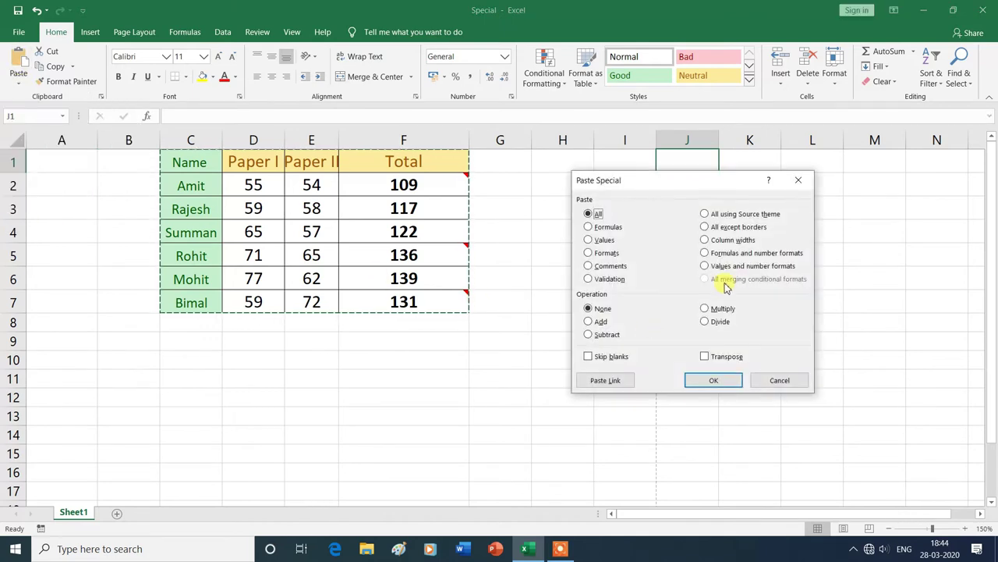
click(705, 240)
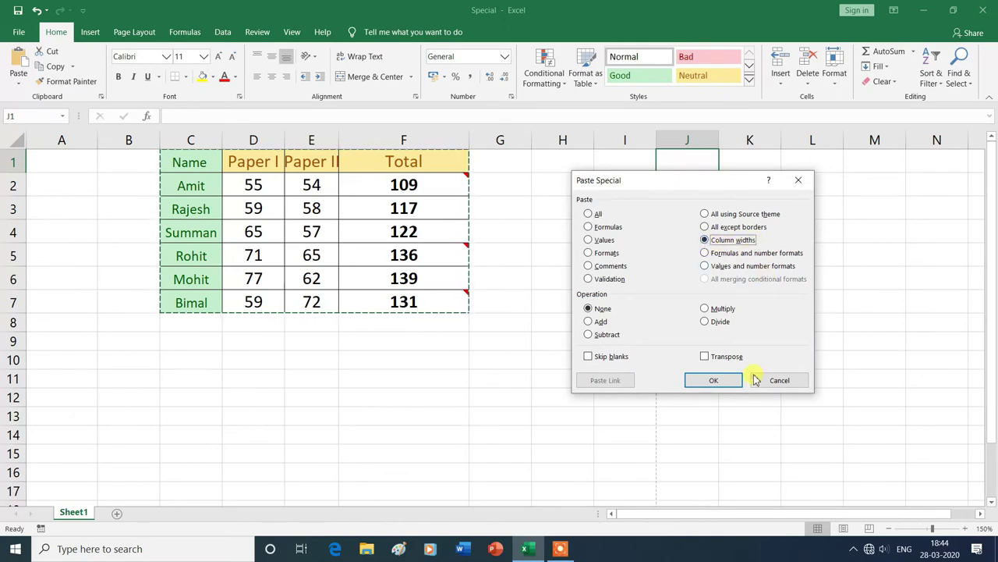
click(714, 380)
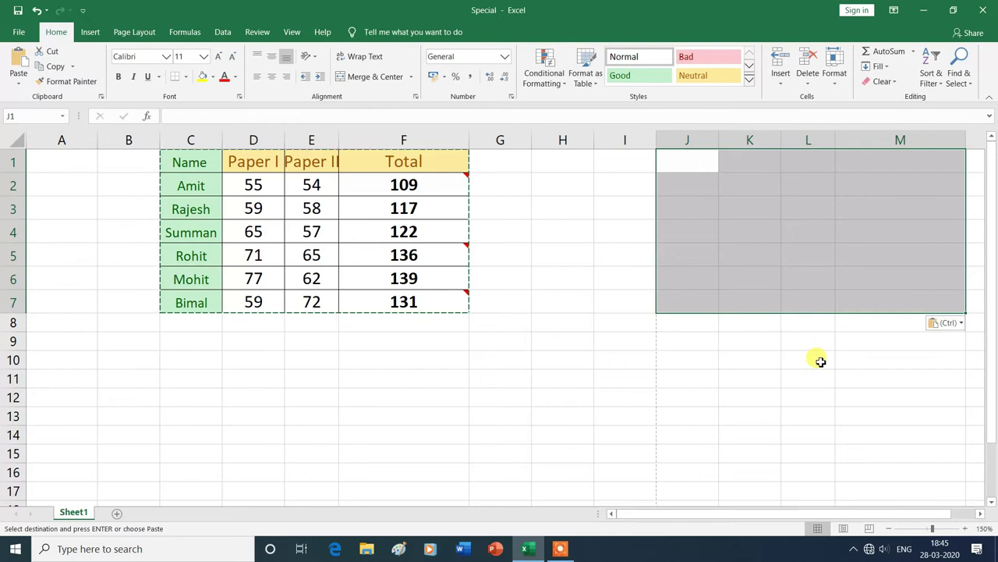
key(ctrl+z)
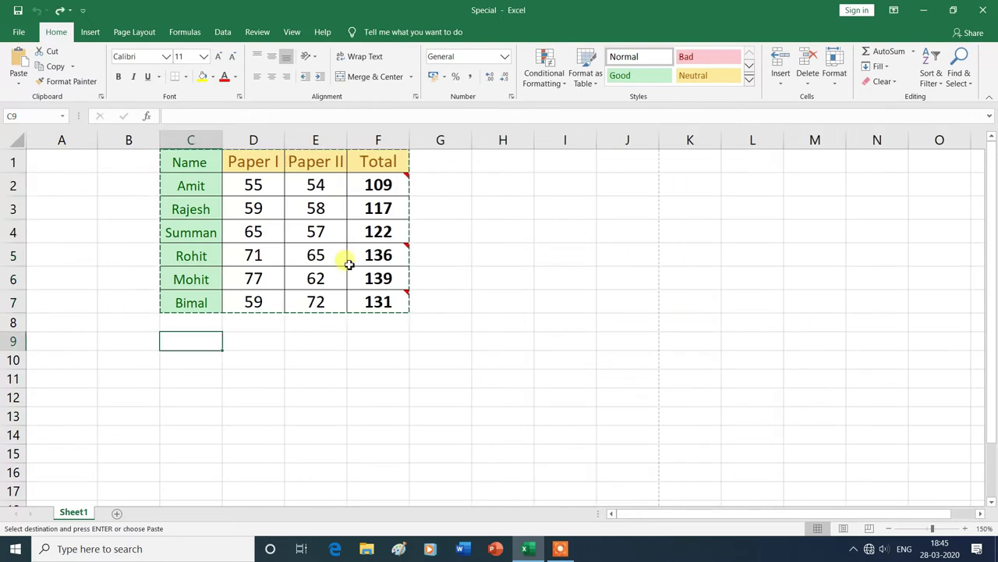
- Cancel the pending copy, then reselect and copy the marks table C1:F7
click(441, 304)
key(Escape)
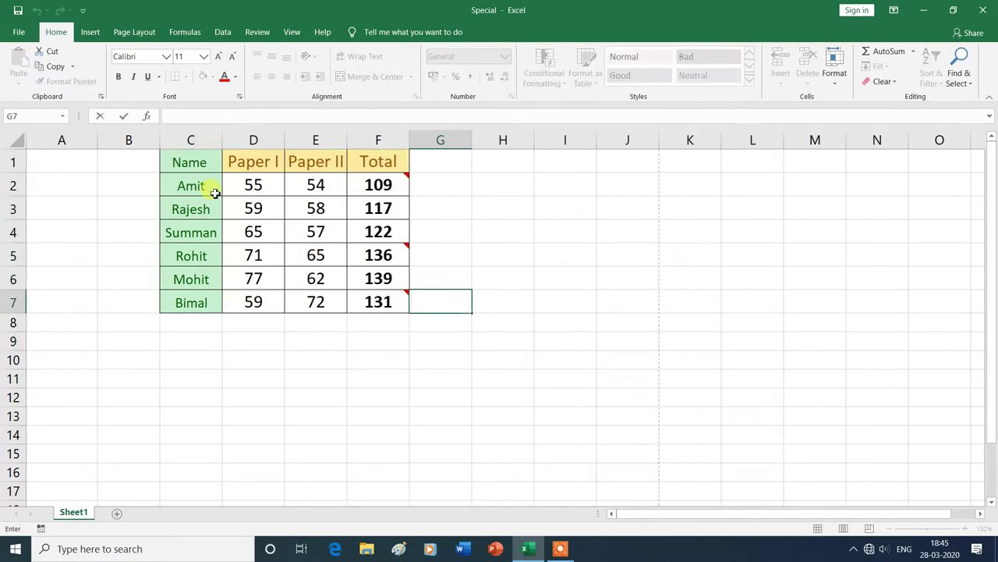
drag(195, 162, 363, 298)
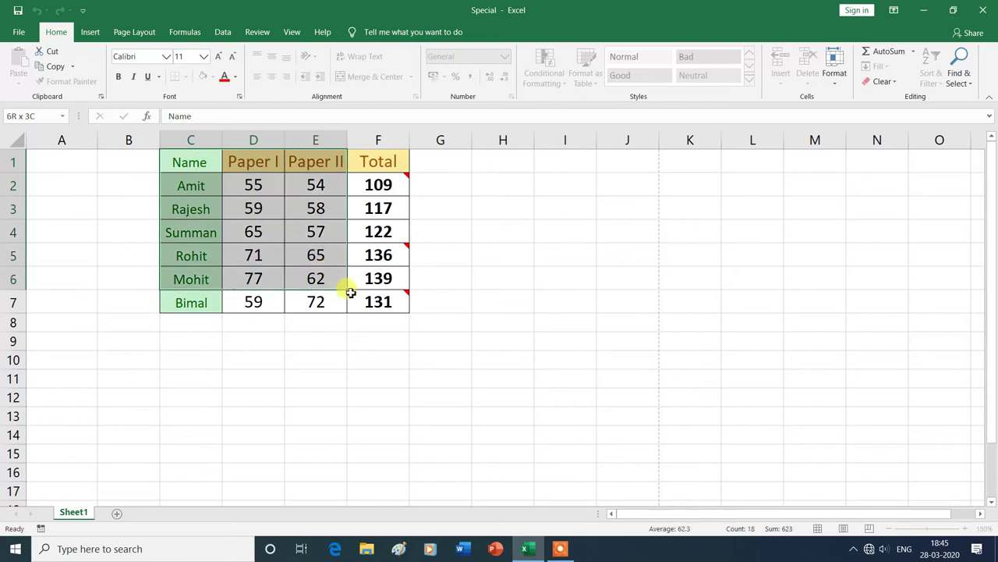
click(58, 67)
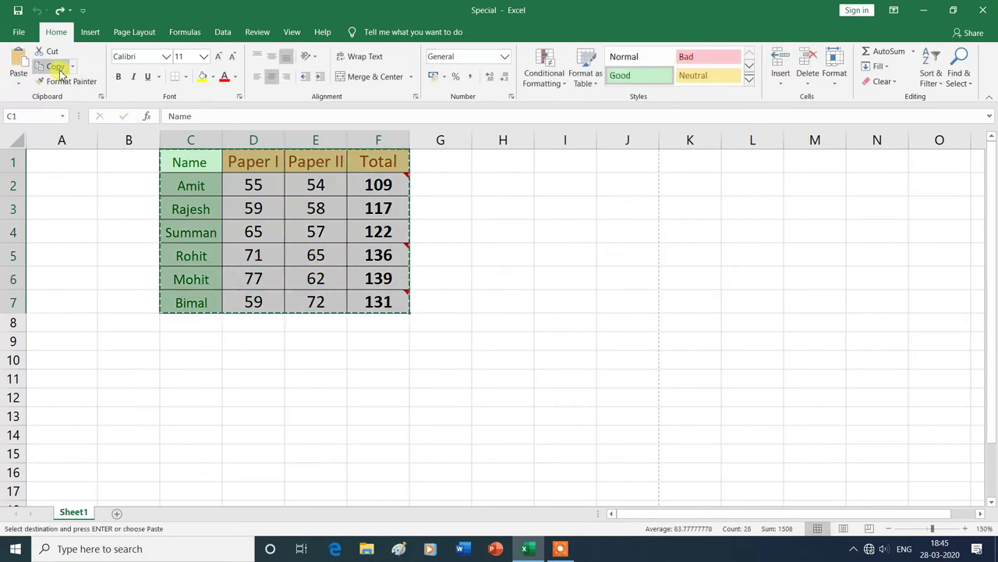
- Paste only formulas and number formats at C9 via Ctrl+Alt+V
click(188, 344)
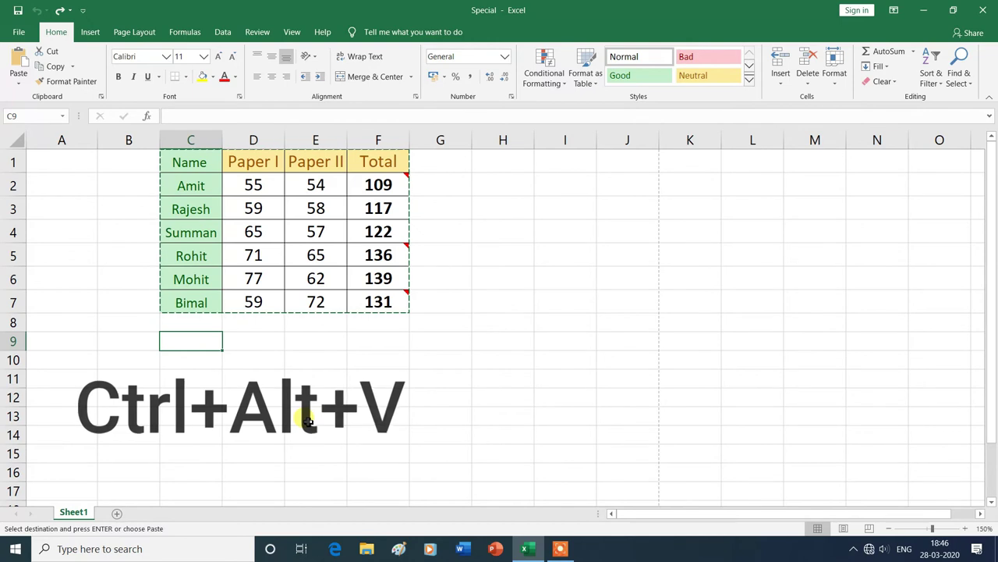
key(ctrl+alt+v)
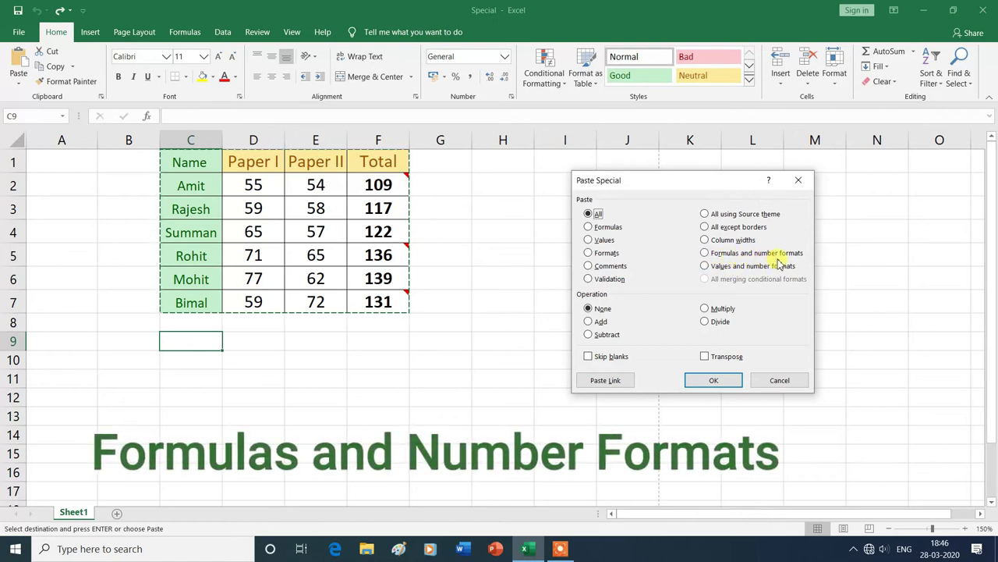
click(705, 254)
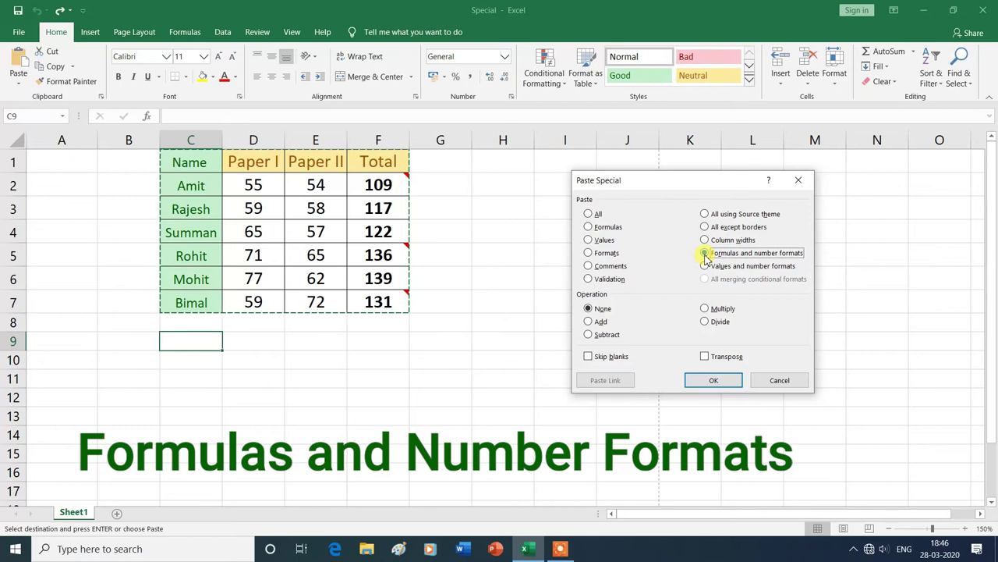
click(715, 382)
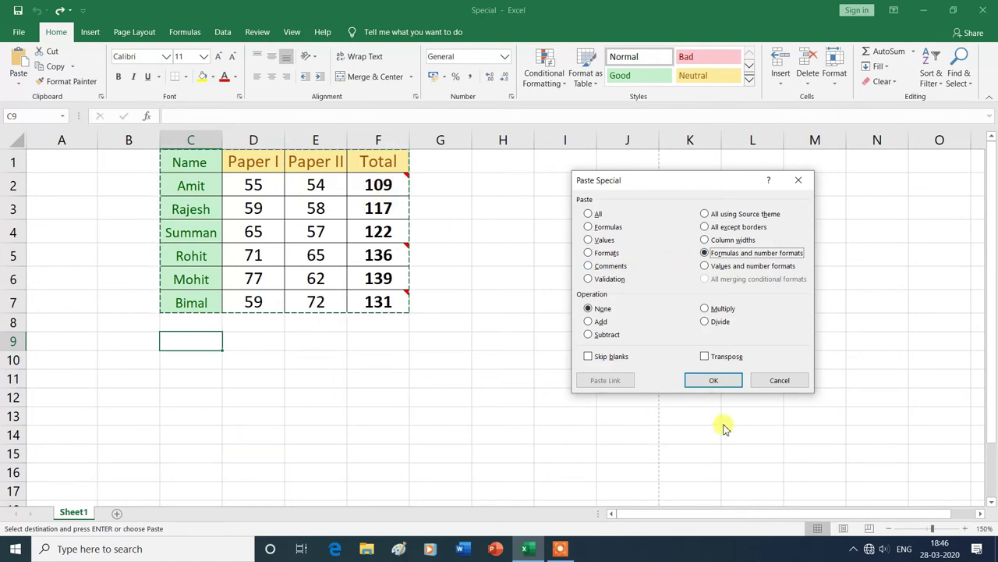
click(715, 381)
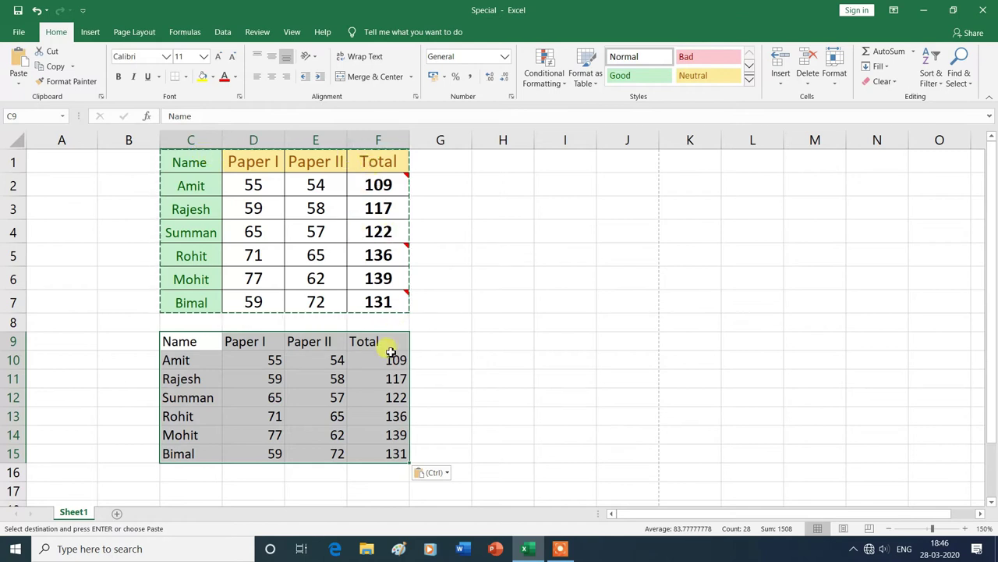
mouse_move(378, 185)
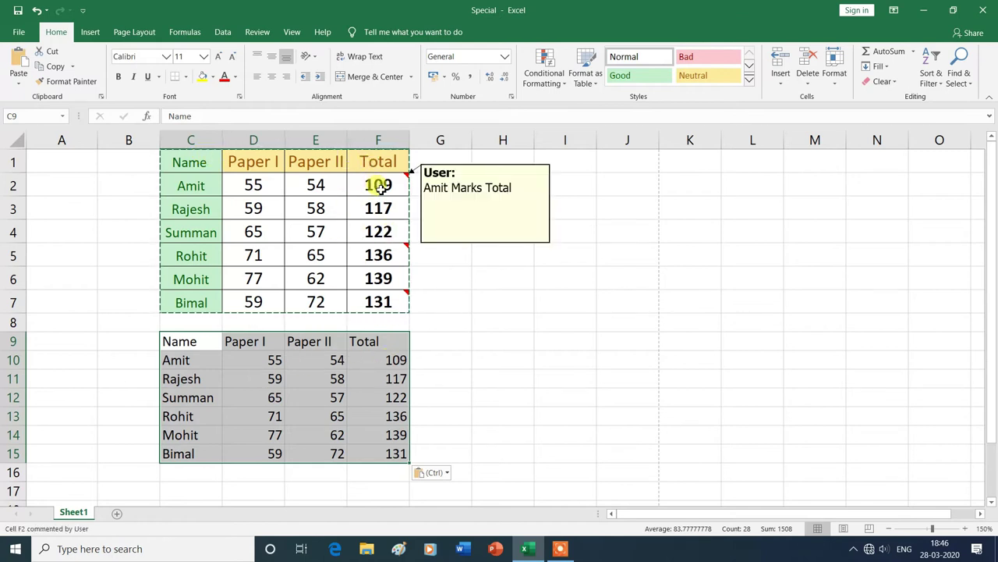
- Compare the SUM formulas in F3 and F10, then undo the plain paste
click(377, 207)
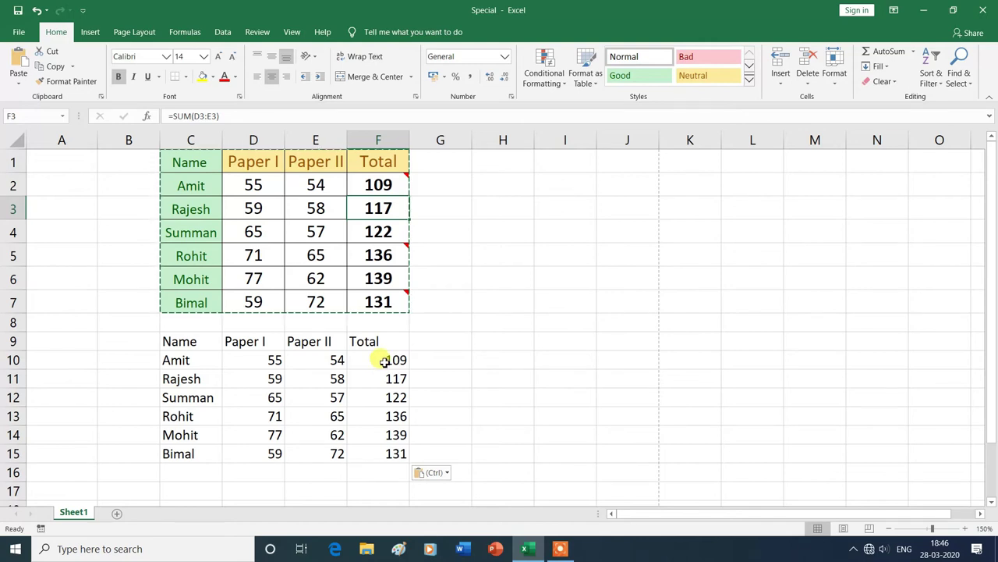
click(385, 360)
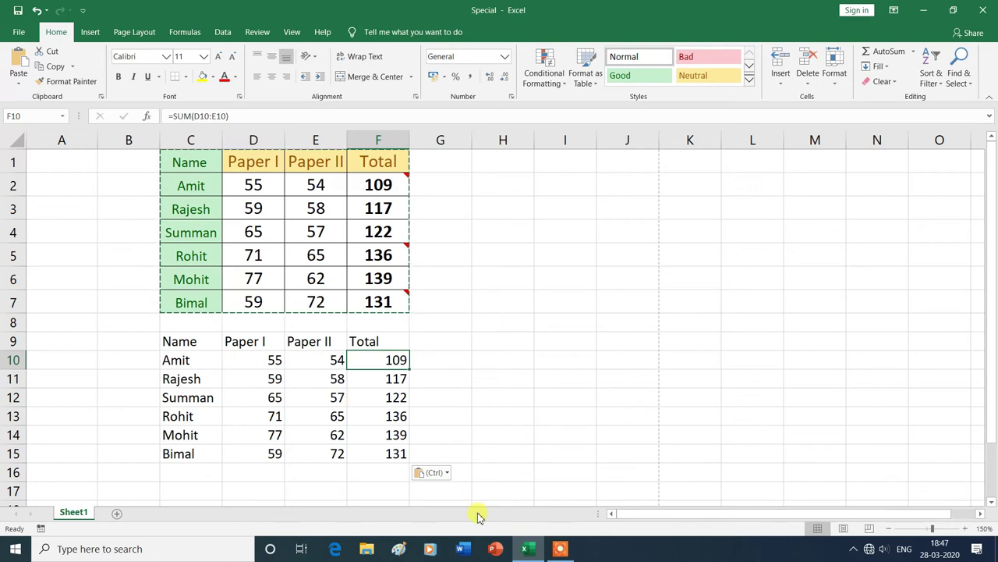
key(ctrl+z)
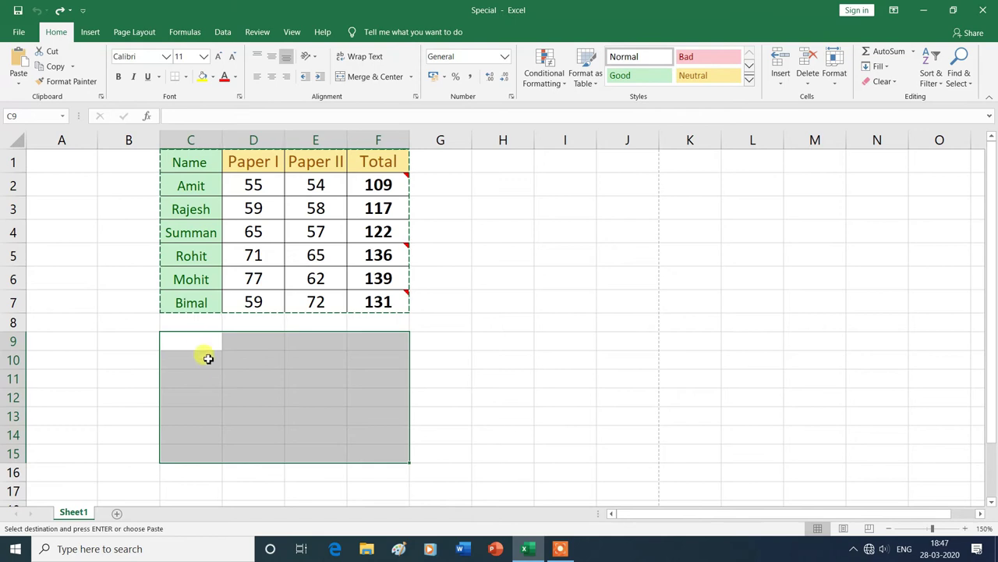
- After clicking D12, select and copy the marks table C1:F7
click(200, 340)
click(234, 393)
text(=)
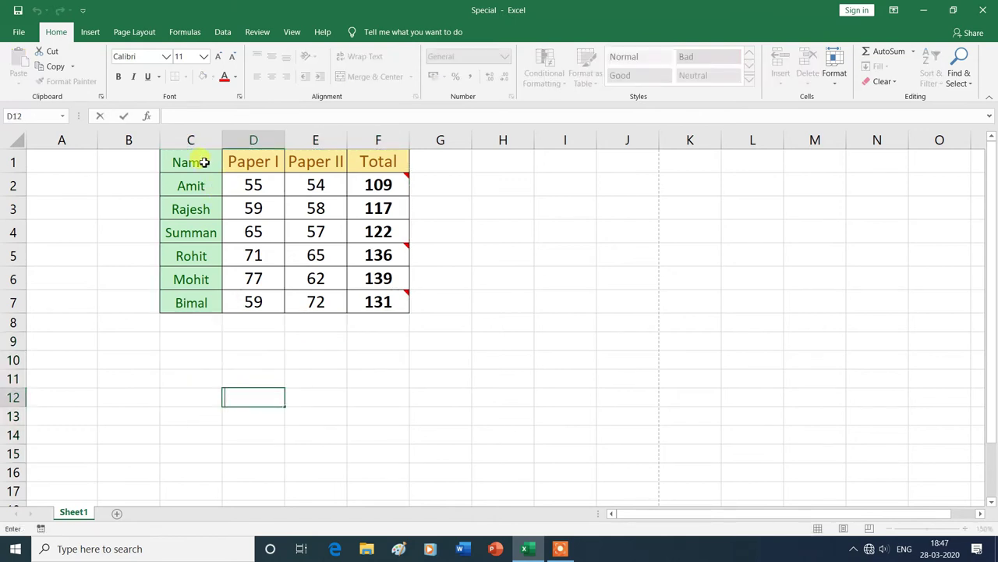
drag(205, 162, 372, 297)
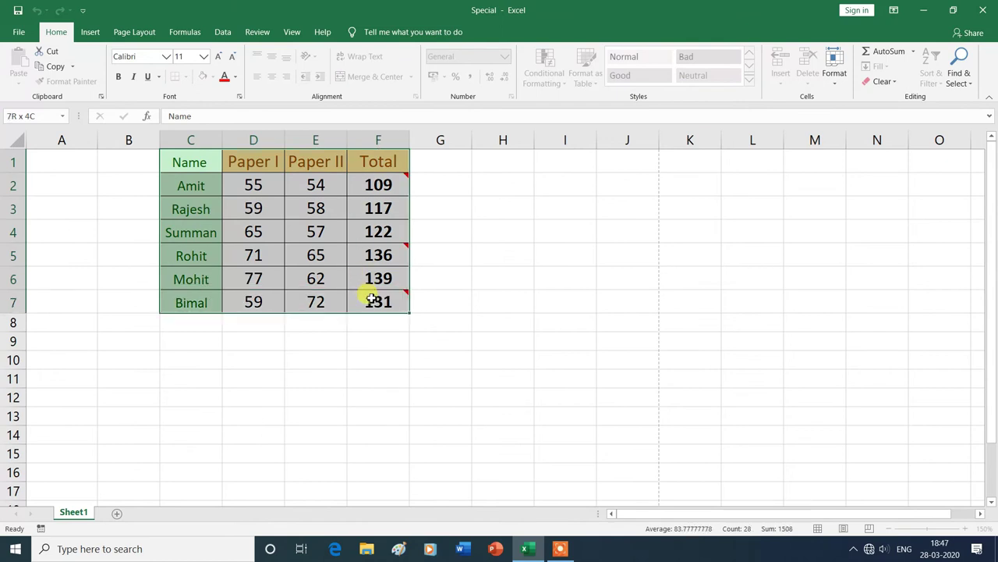
click(56, 67)
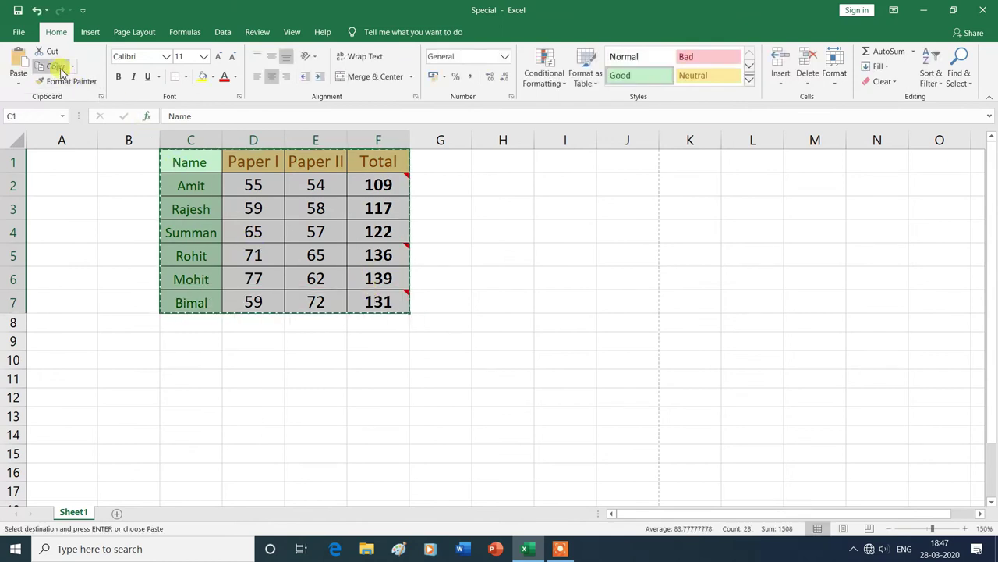
- Paste only values and number formats at C9 through Paste Special
click(198, 344)
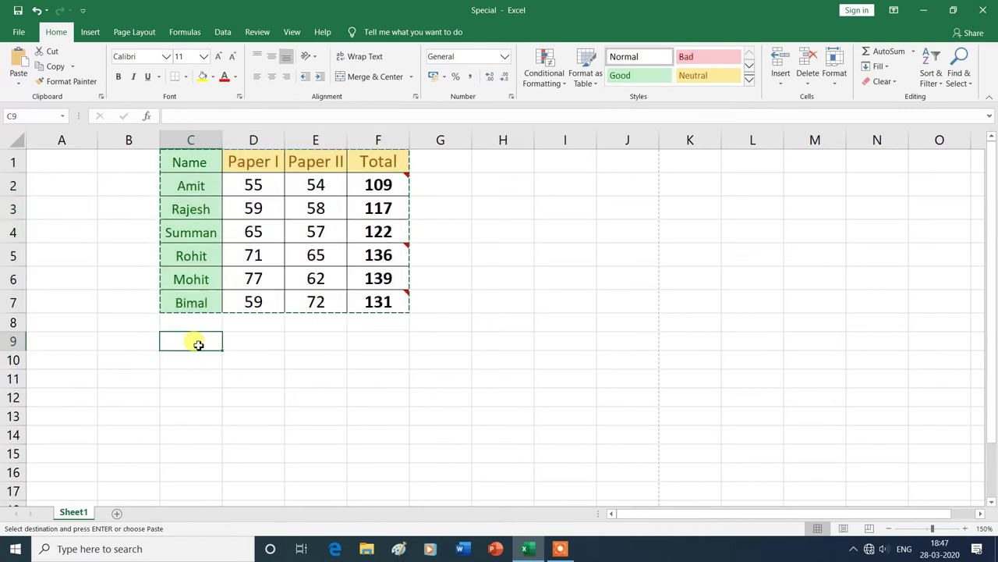
click(17, 86)
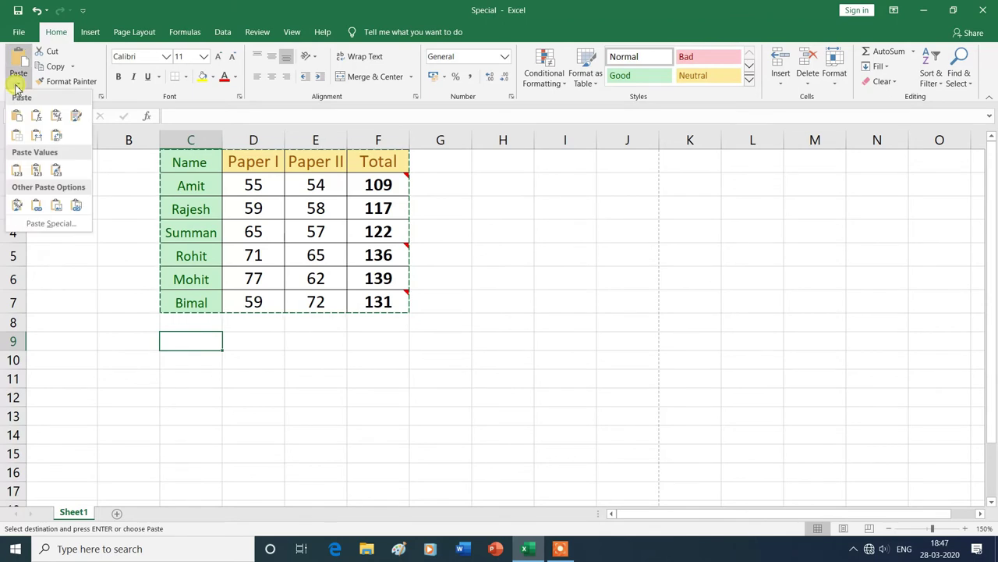
click(49, 223)
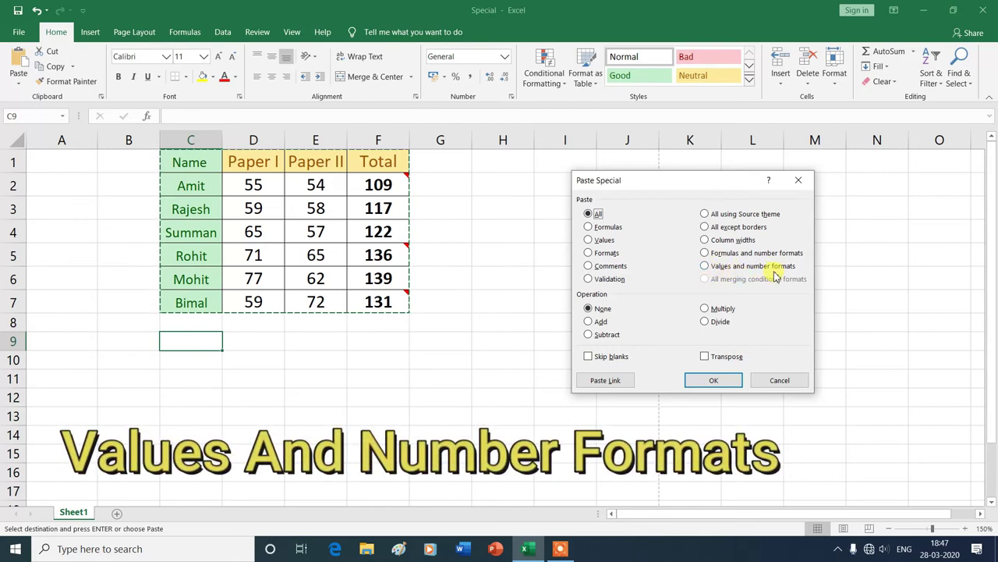
click(706, 268)
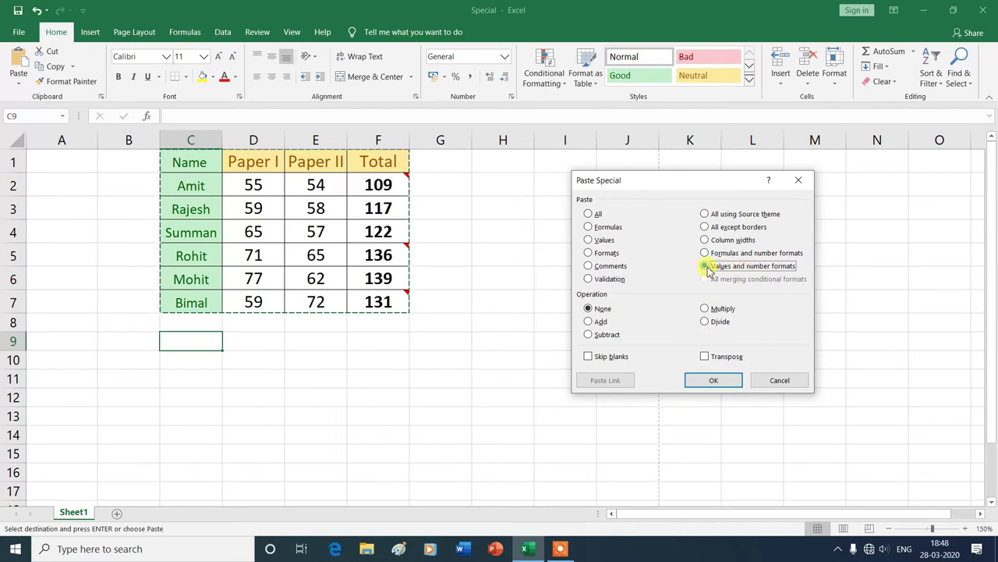
click(714, 381)
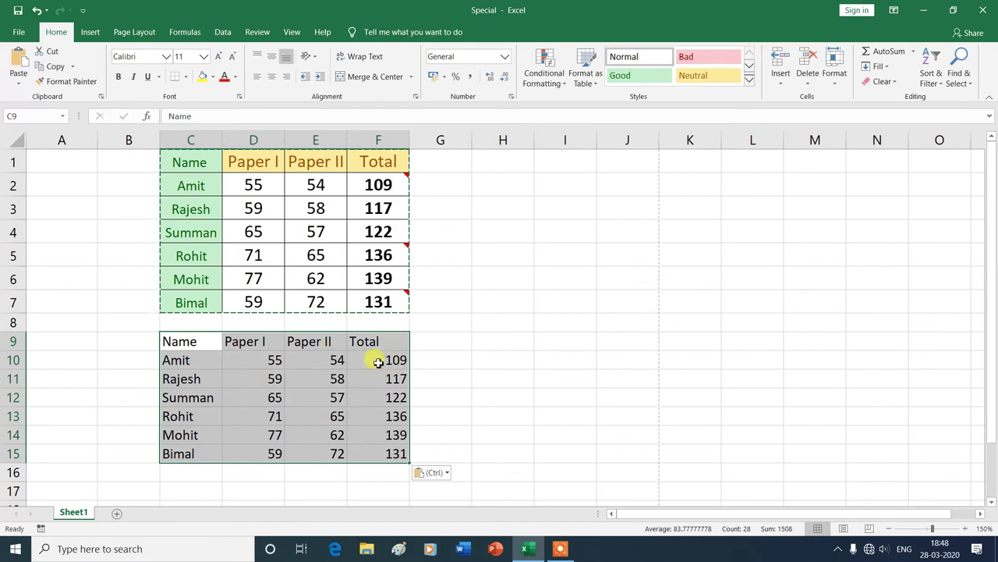
- Inspect the pasted values in F10 (109) and E10, then undo the values-only paste
click(378, 365)
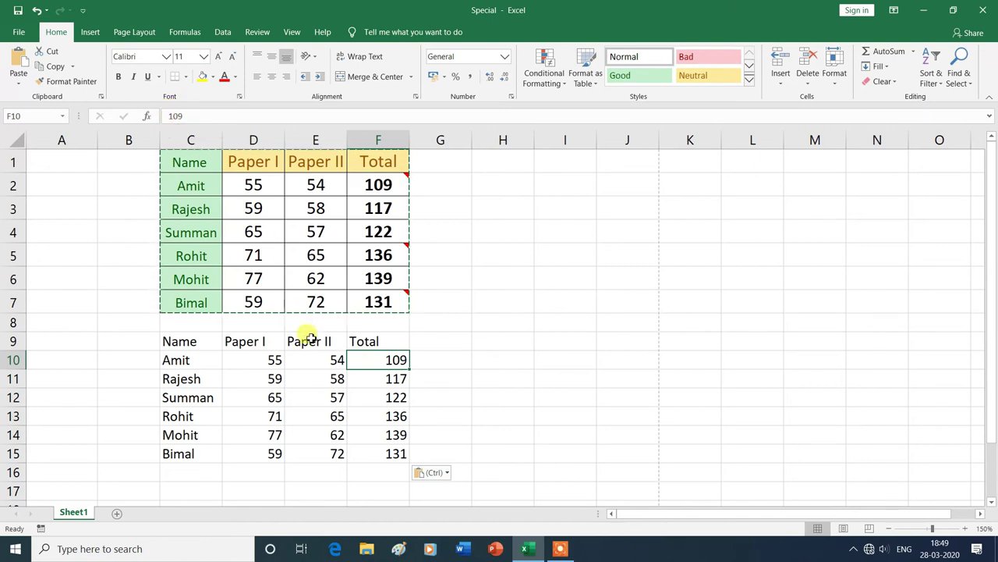
click(318, 362)
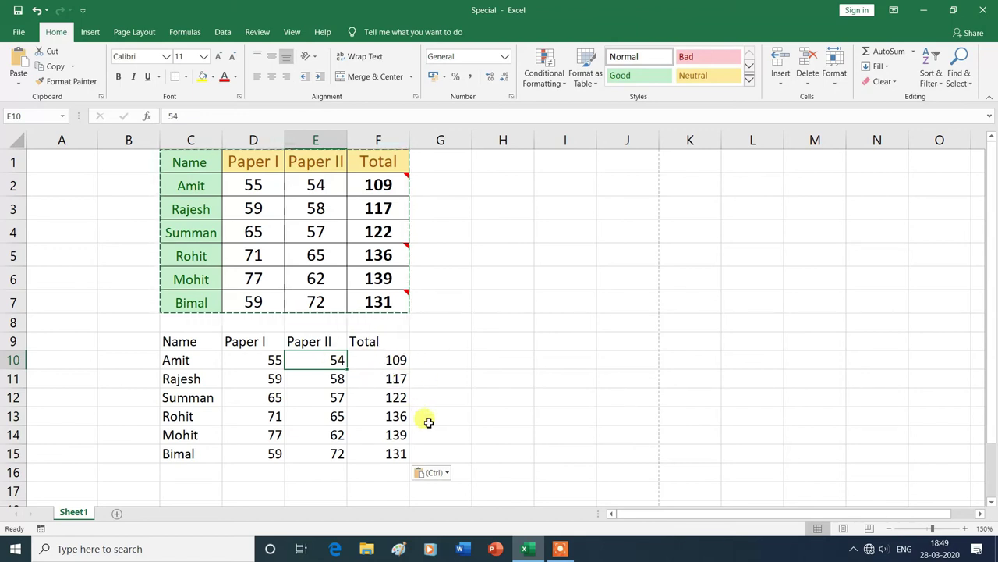
key(ctrl+z)
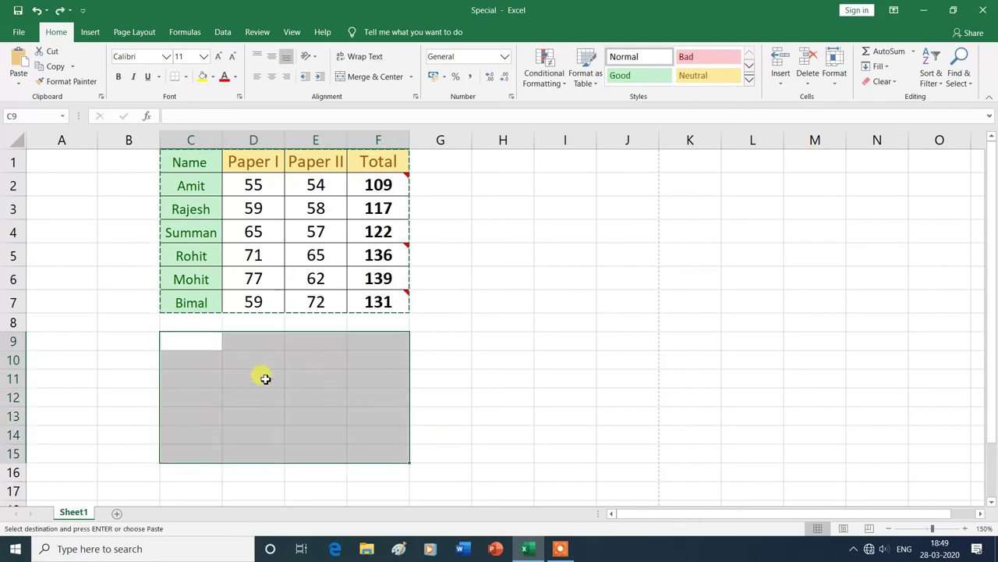
shift+click(270, 383)
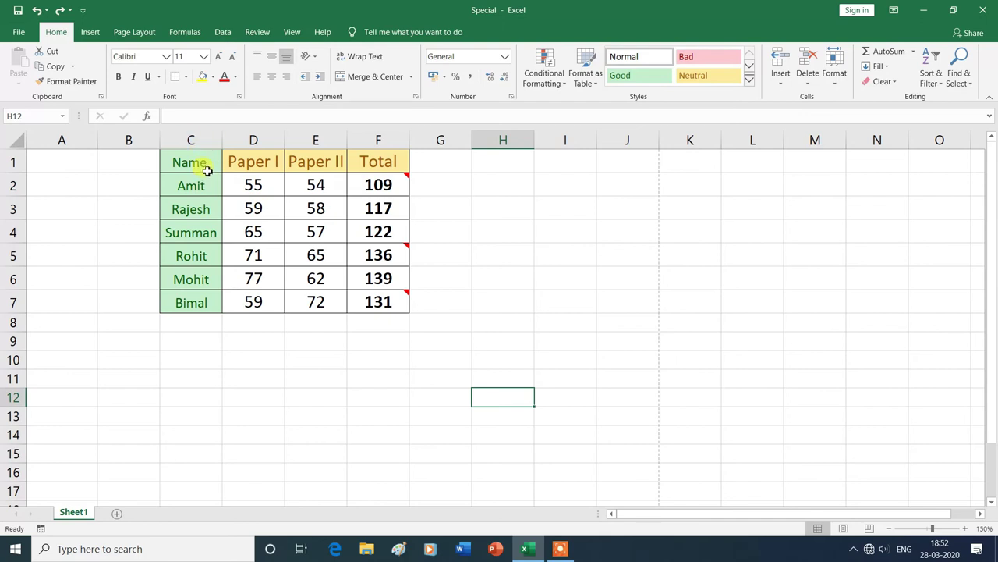
drag(193, 163, 355, 304)
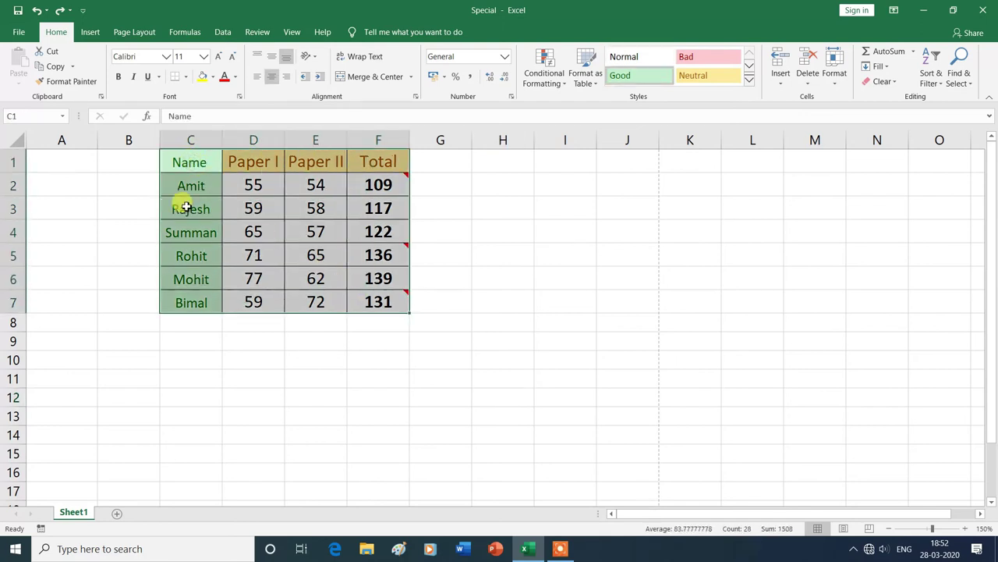
click(54, 66)
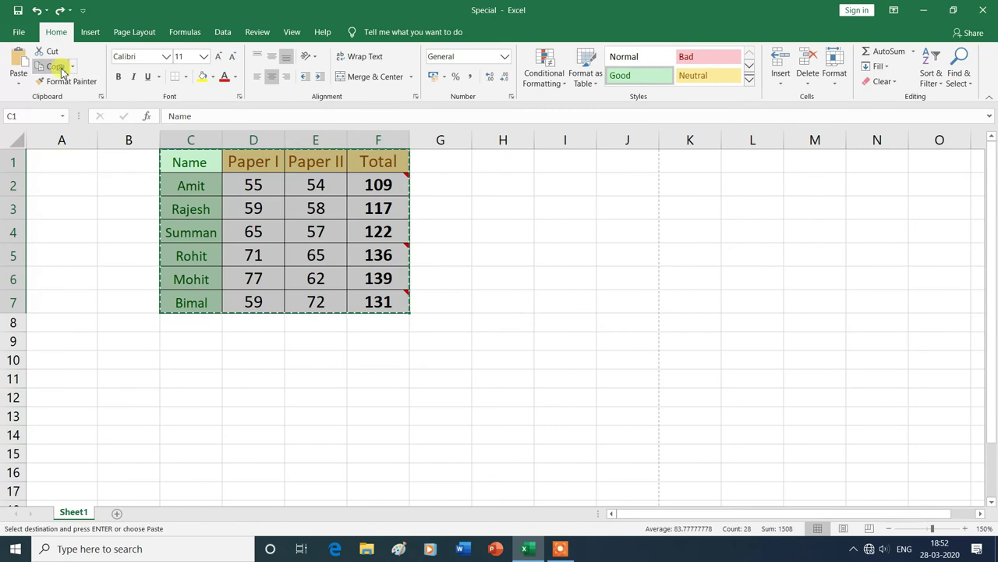
click(18, 78)
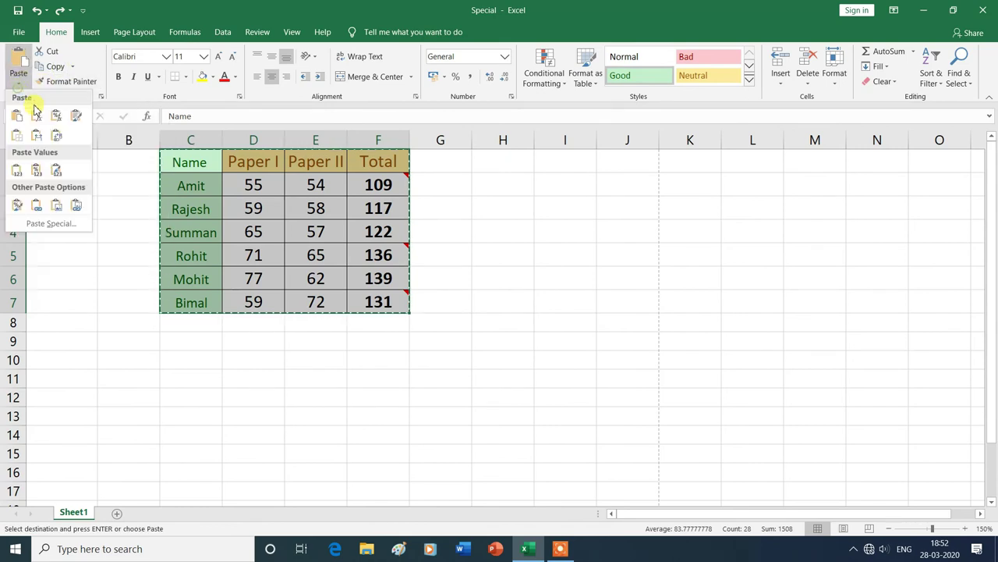
click(51, 223)
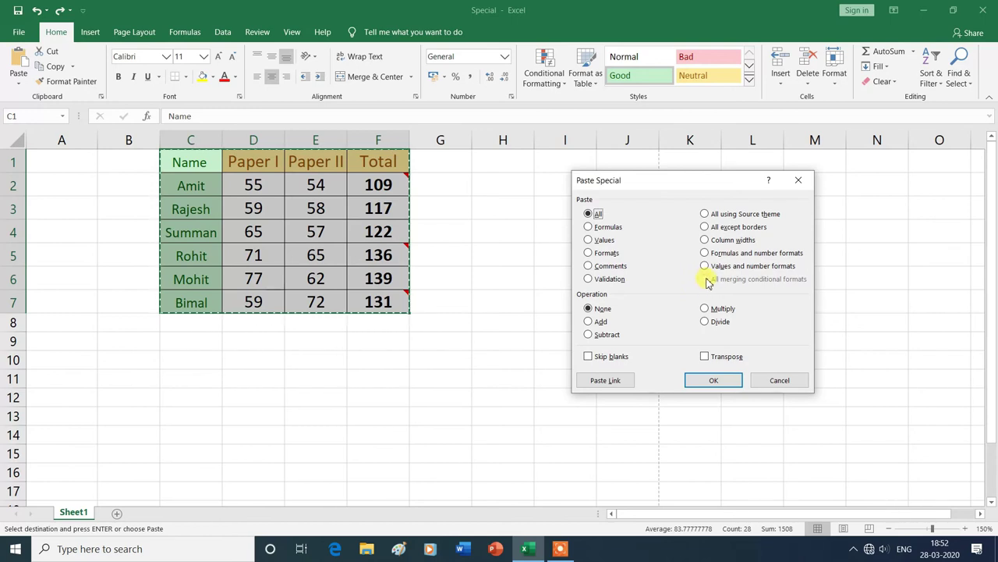
click(780, 380)
click(486, 366)
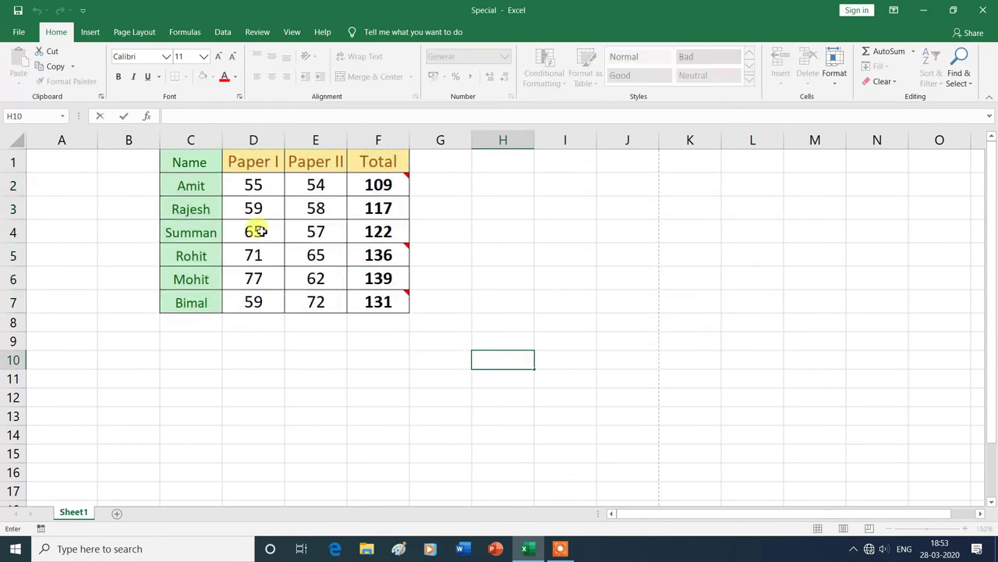
drag(257, 232, 258, 267)
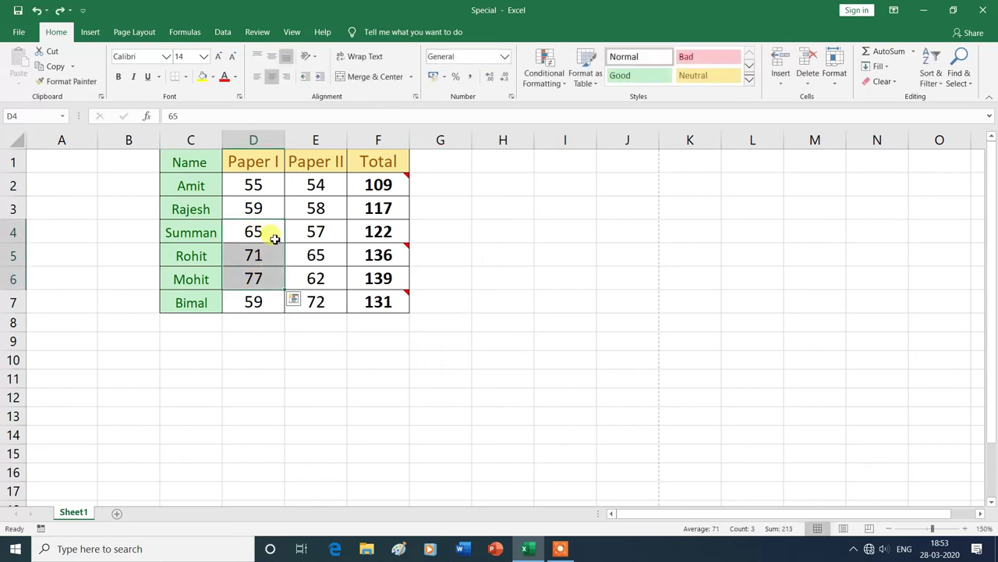
- Apply a greater-than-60 Light Red Fill with Dark Red Text rule to D4:D6, then select C1:F7
click(564, 85)
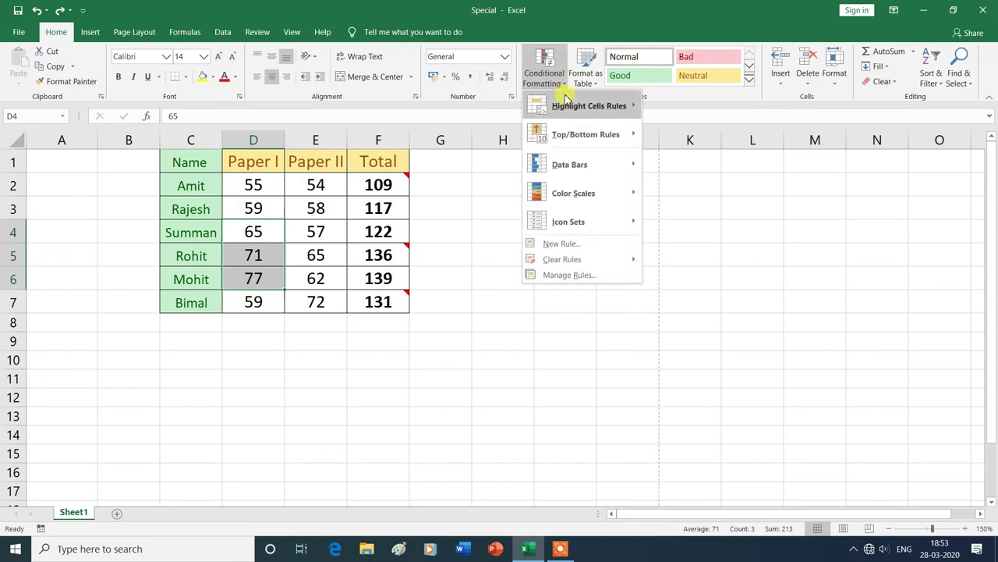
mouse_move(589, 106)
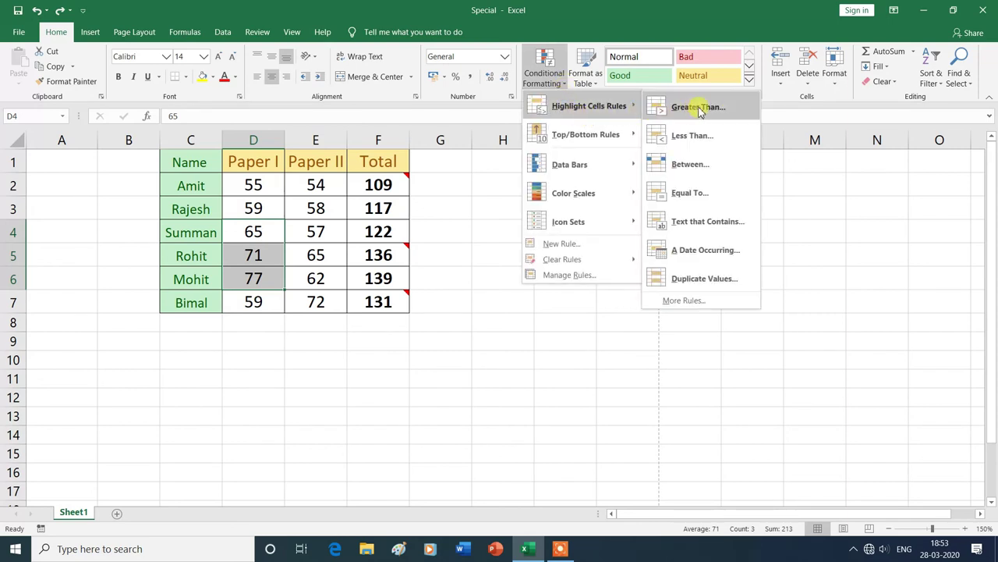
click(699, 112)
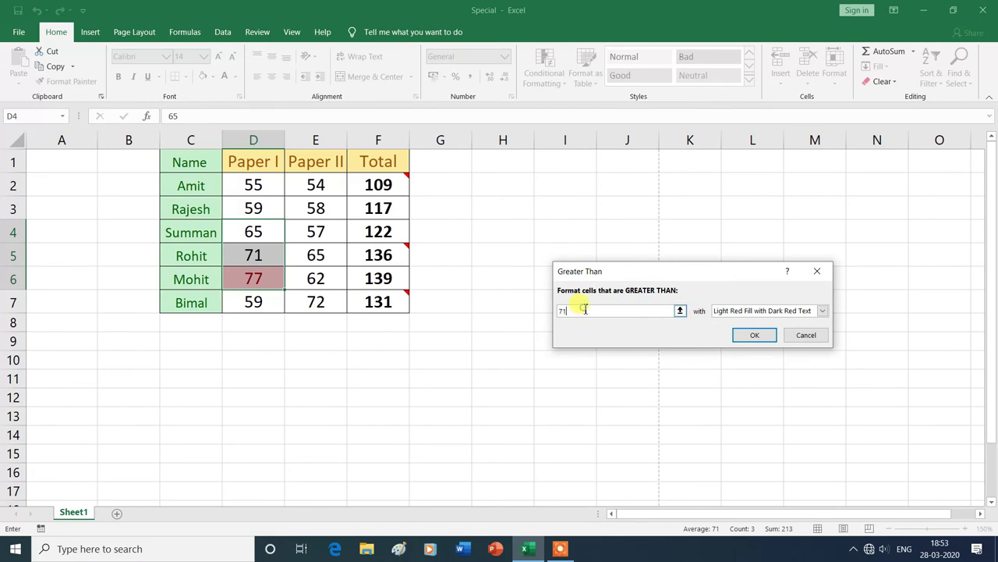
key(BackSpace)
key(BackSpace)
text(60)
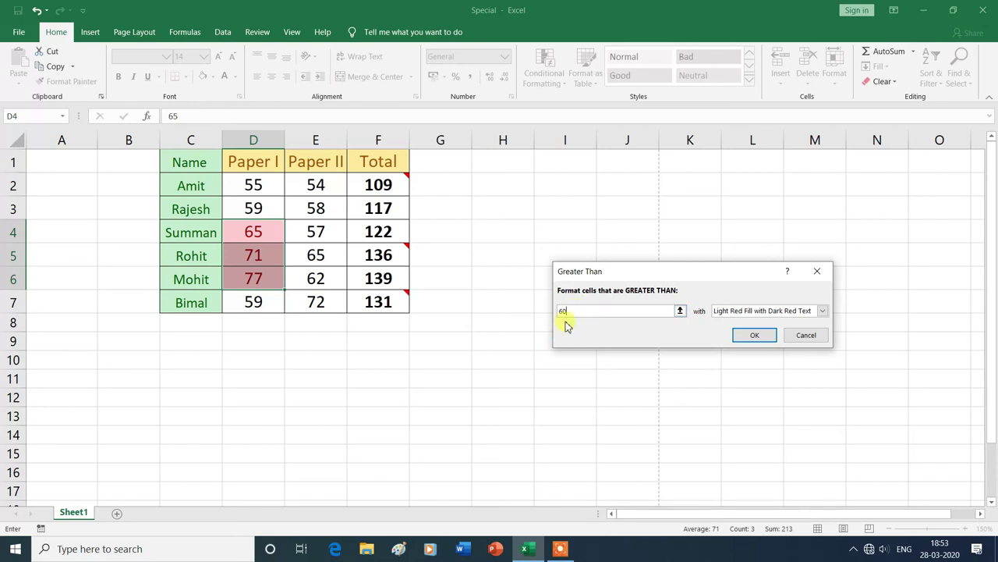
click(757, 337)
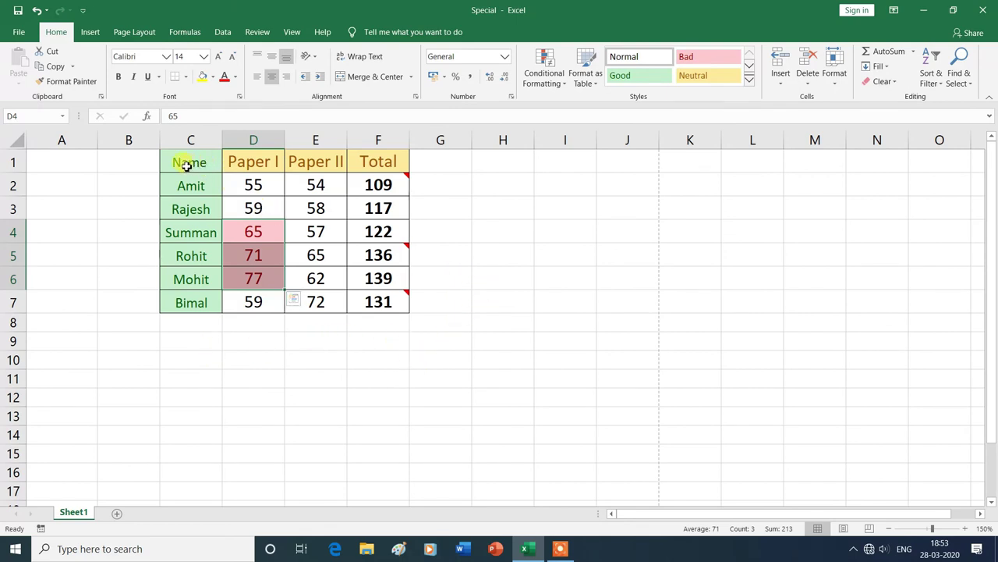
drag(181, 162, 358, 307)
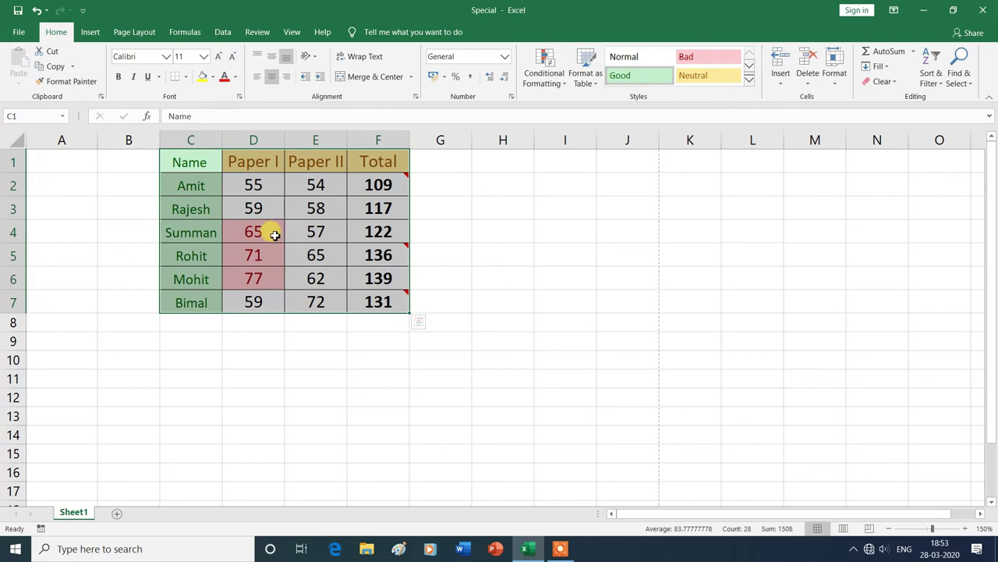
- Copy the marks table and set up Paste Special at C9 with All merging conditional formats
click(59, 68)
click(59, 68)
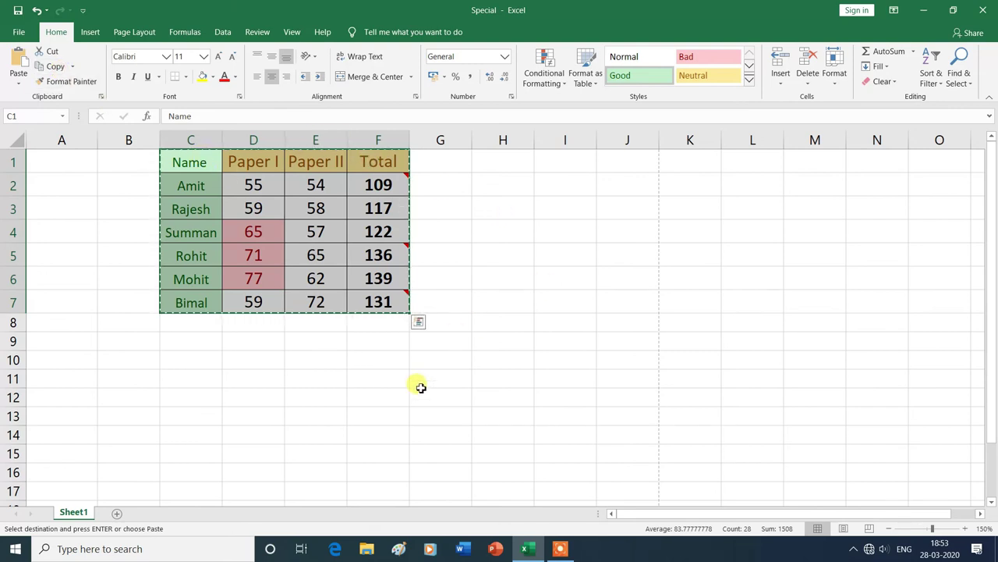
click(441, 279)
click(186, 345)
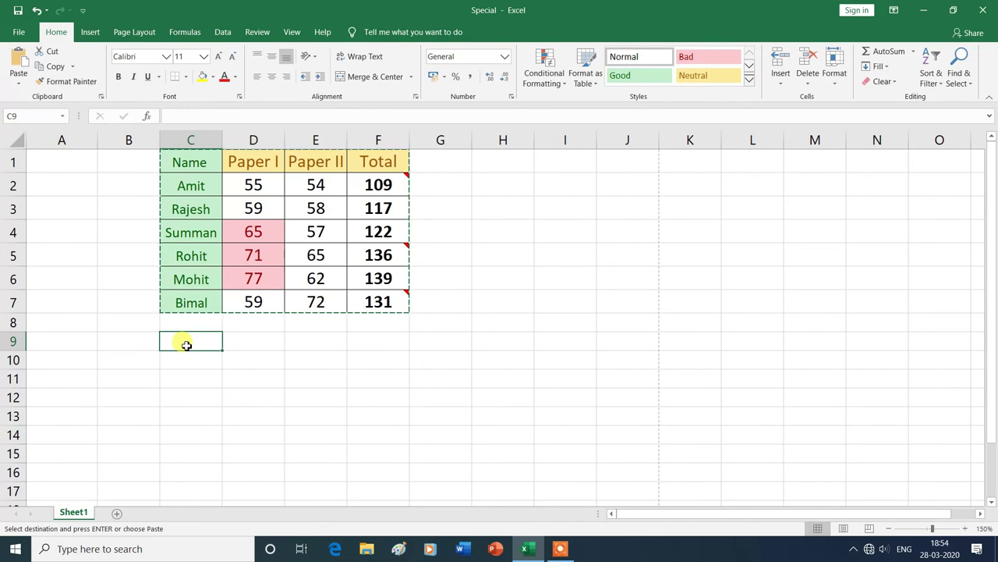
click(21, 86)
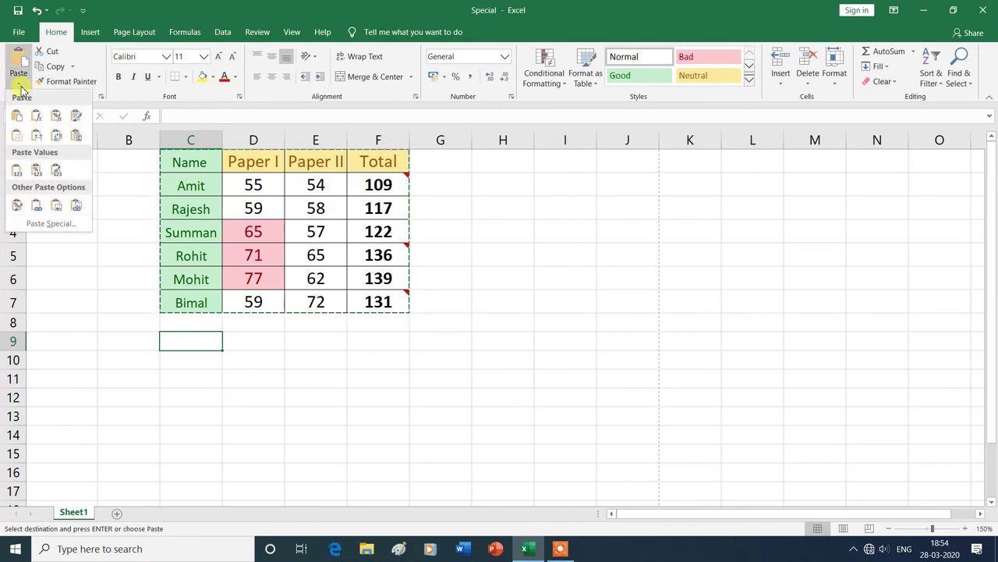
click(68, 227)
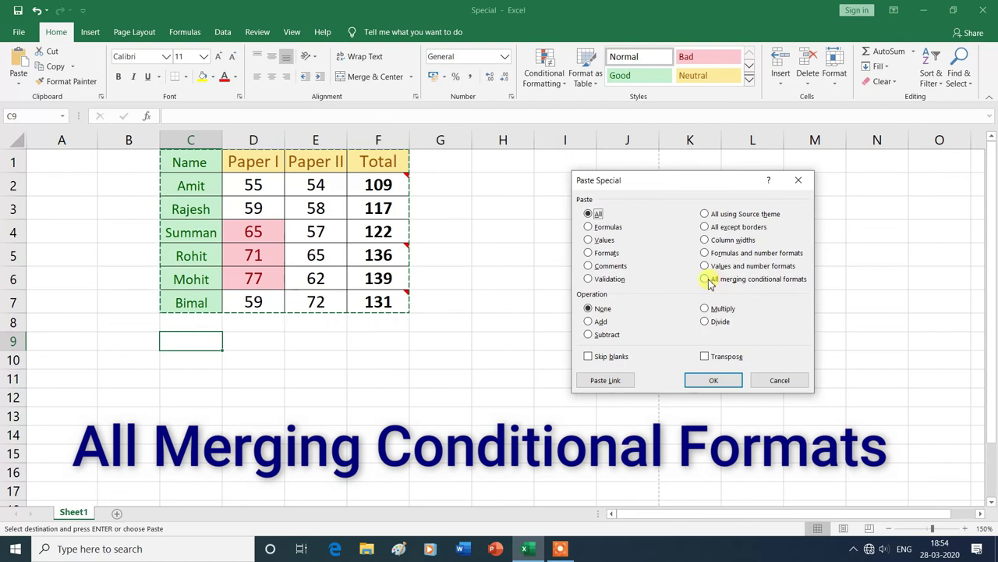
click(705, 279)
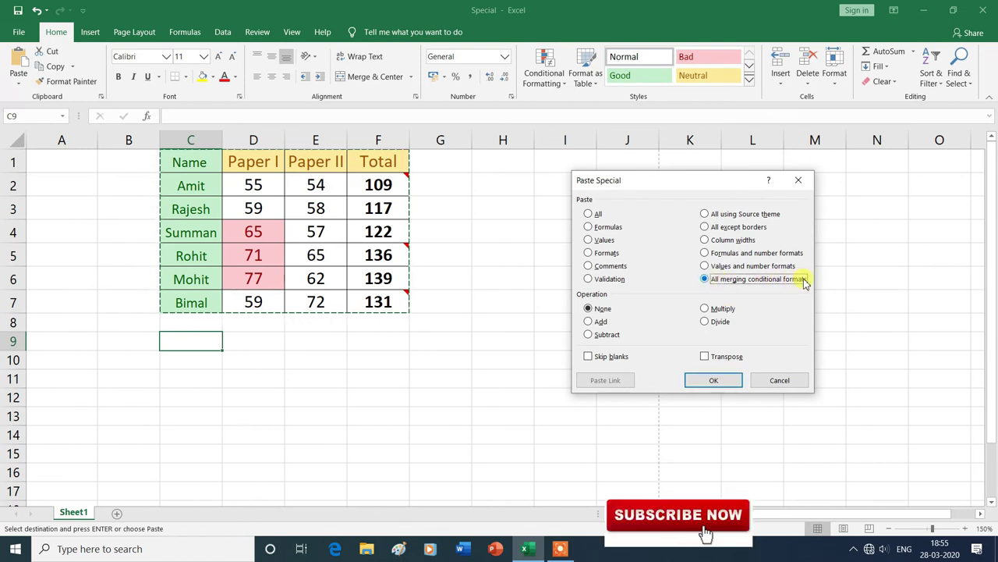
- Confirm the paste so C9:F15 holds the formatted table copy, then deselect it
click(713, 381)
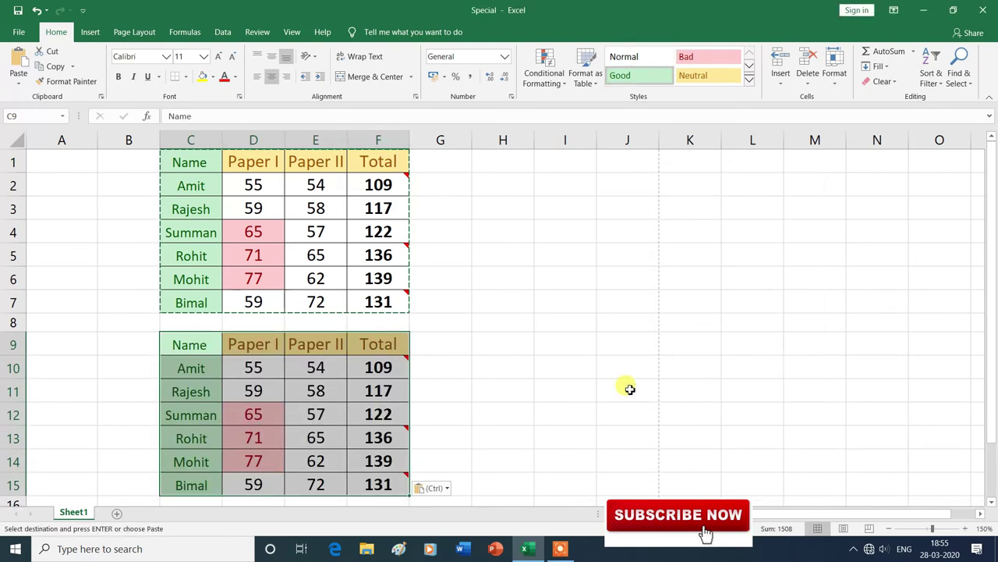
click(485, 359)
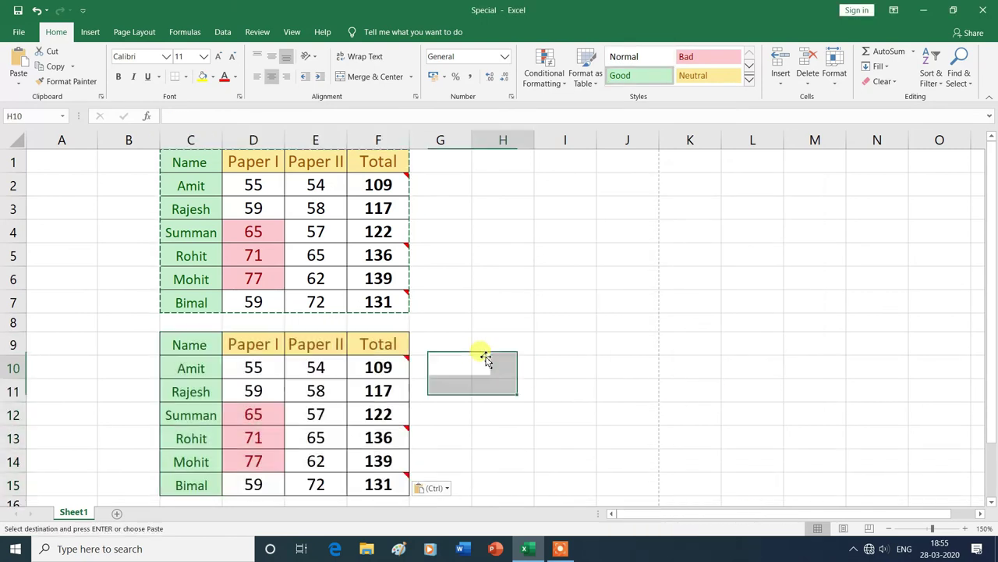